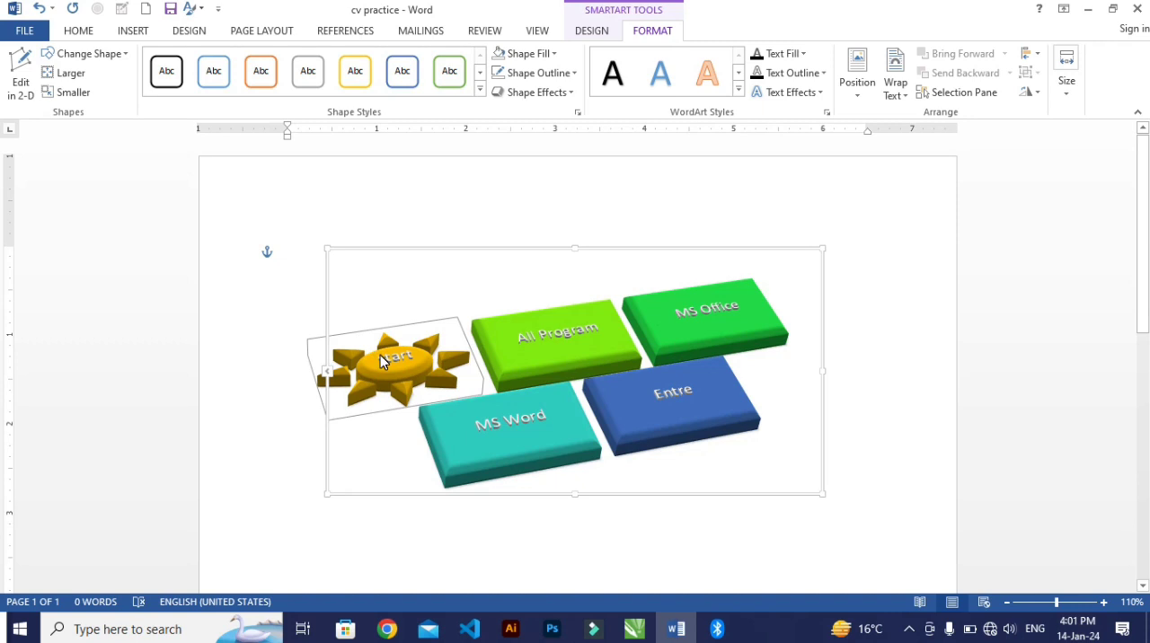
# Step: Change the shape of the All Program block in the SmartArt graphic to a heart
pyautogui.click(554, 333)
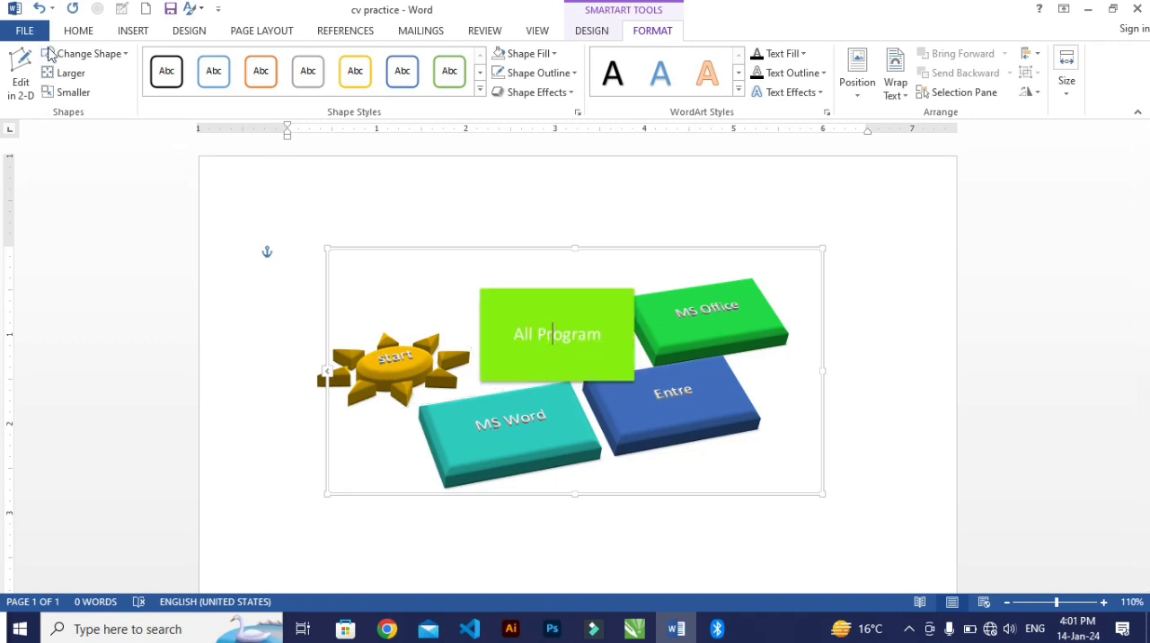
pyautogui.click(80, 54)
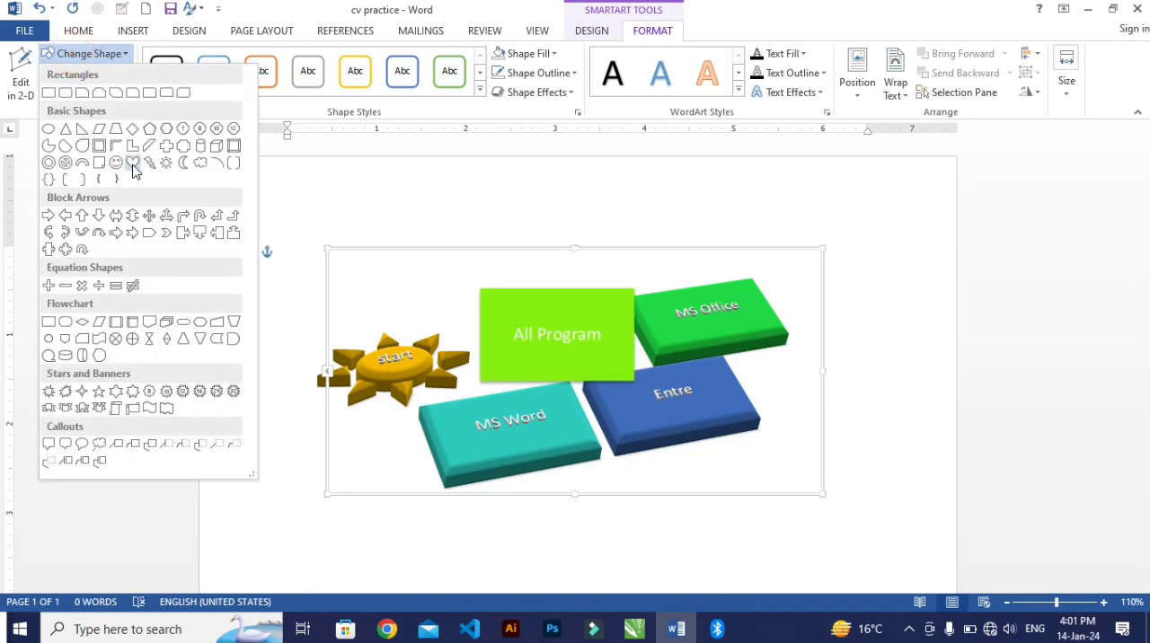
pyautogui.click(133, 164)
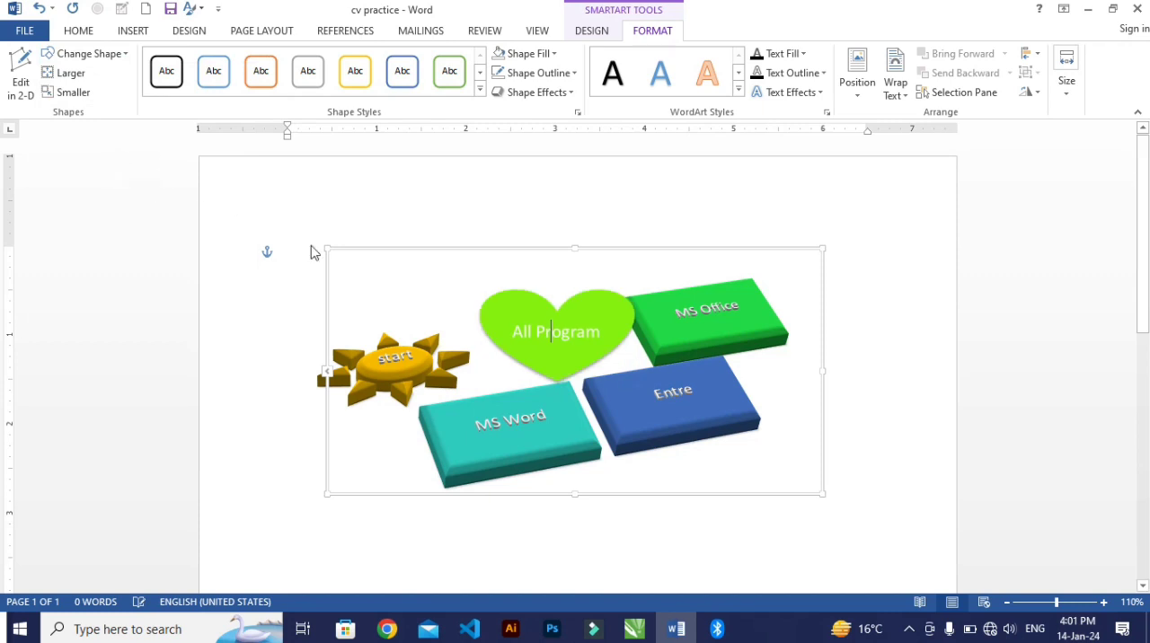
# Step: Change the shape of the MS Office block to a hexagon
pyautogui.click(703, 314)
pyautogui.click(74, 54)
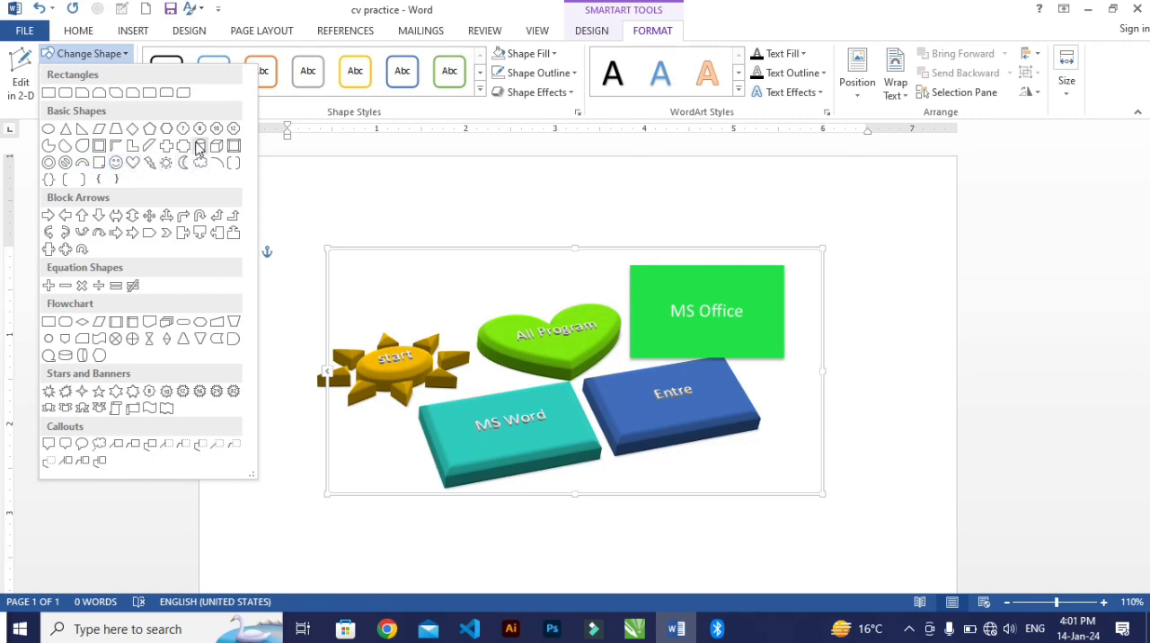
pyautogui.click(168, 130)
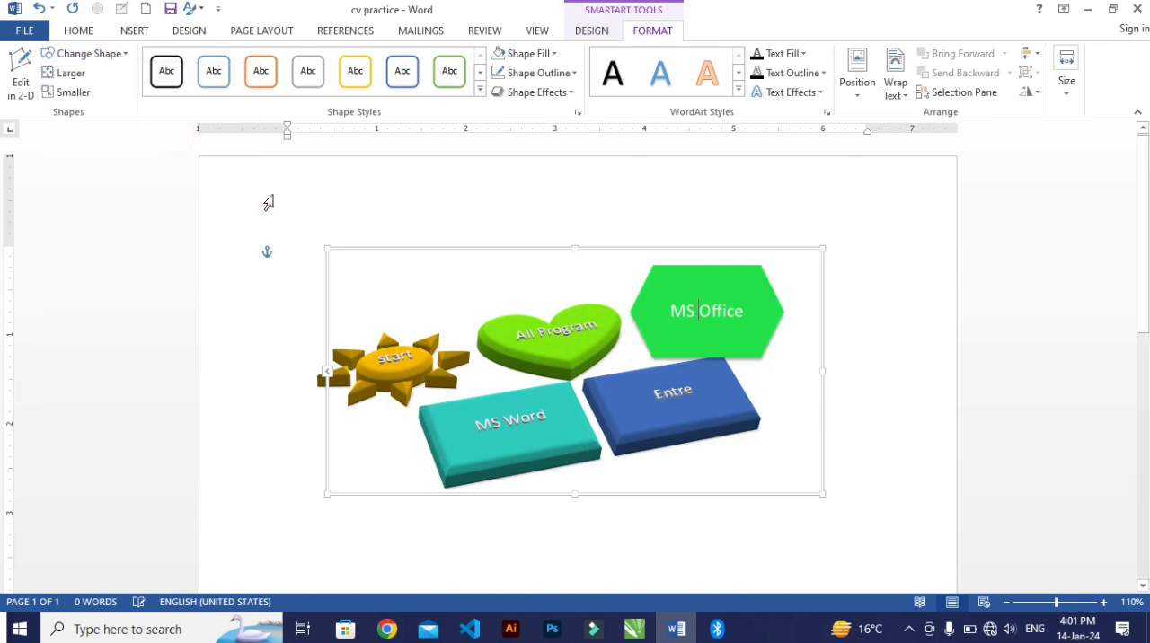
pyautogui.click(451, 272)
# Step: Change the shape of the MS Word block to a hollow rectangular frame
pyautogui.click(550, 435)
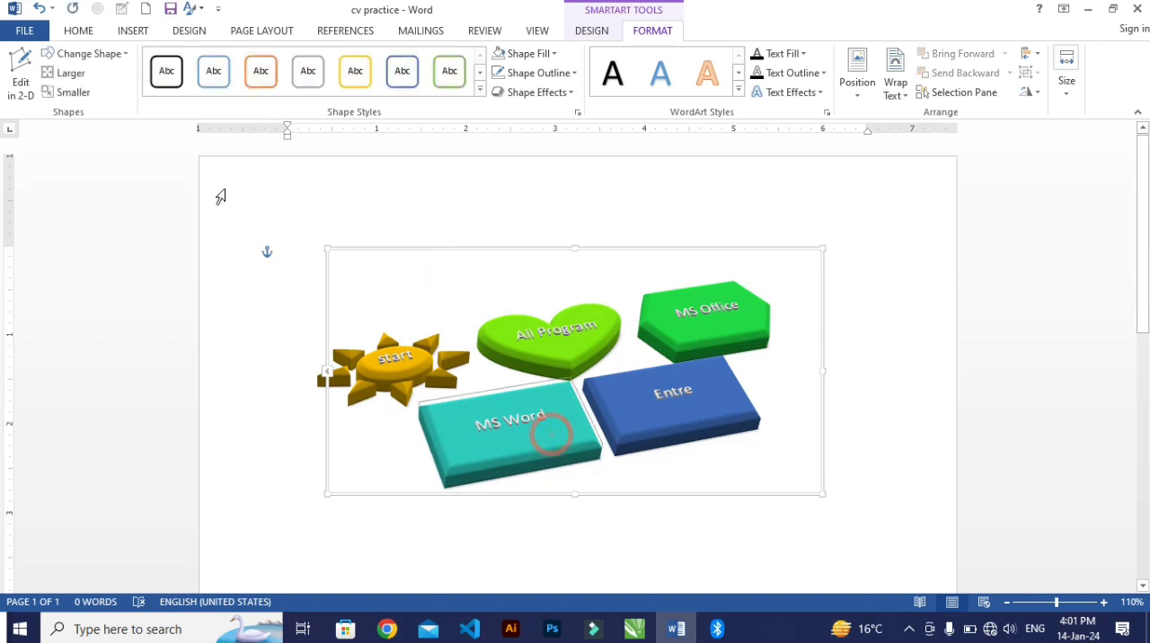
pyautogui.click(88, 56)
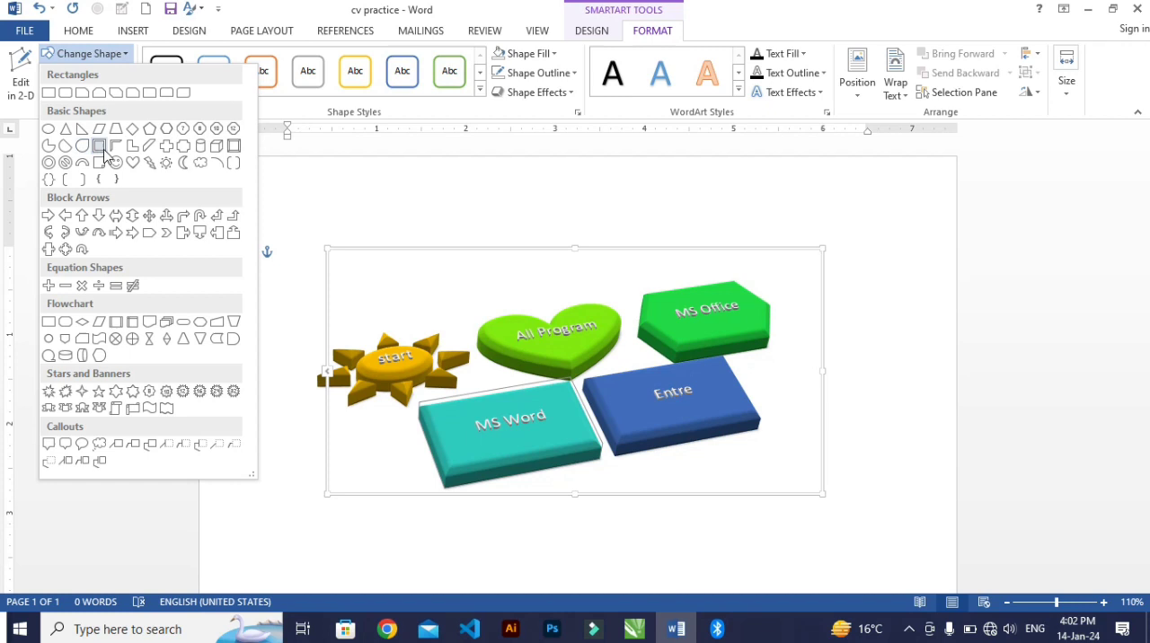
pyautogui.click(102, 147)
pyautogui.click(405, 272)
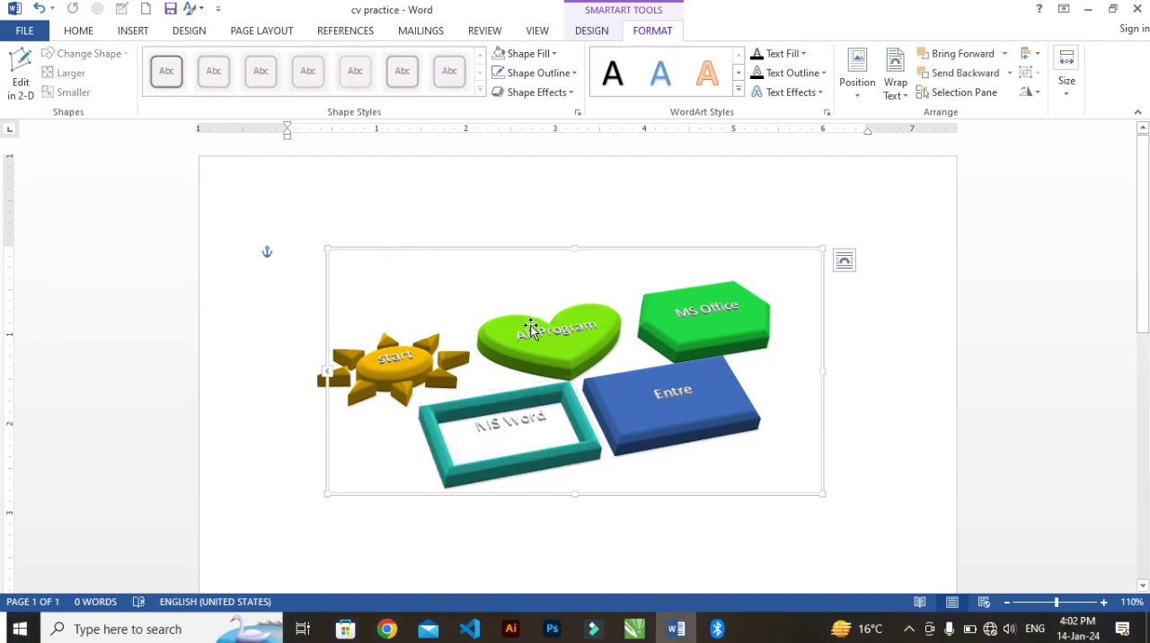
# Step: Change the shape of the MS Word block to a diamond
pyautogui.click(529, 422)
pyautogui.click(86, 52)
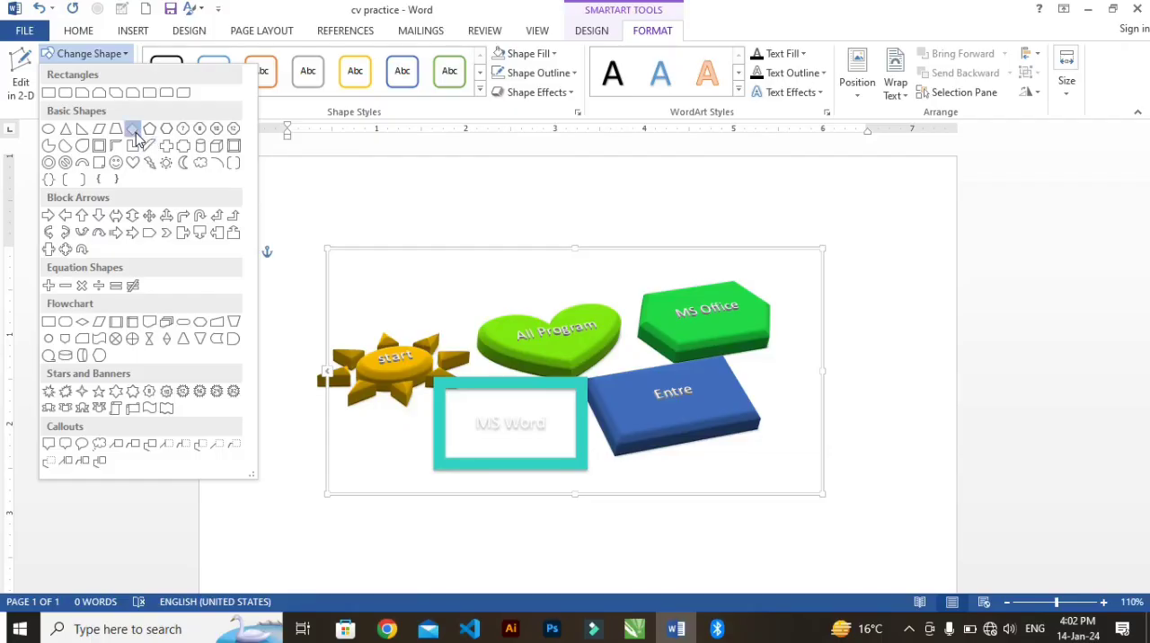
pyautogui.click(133, 130)
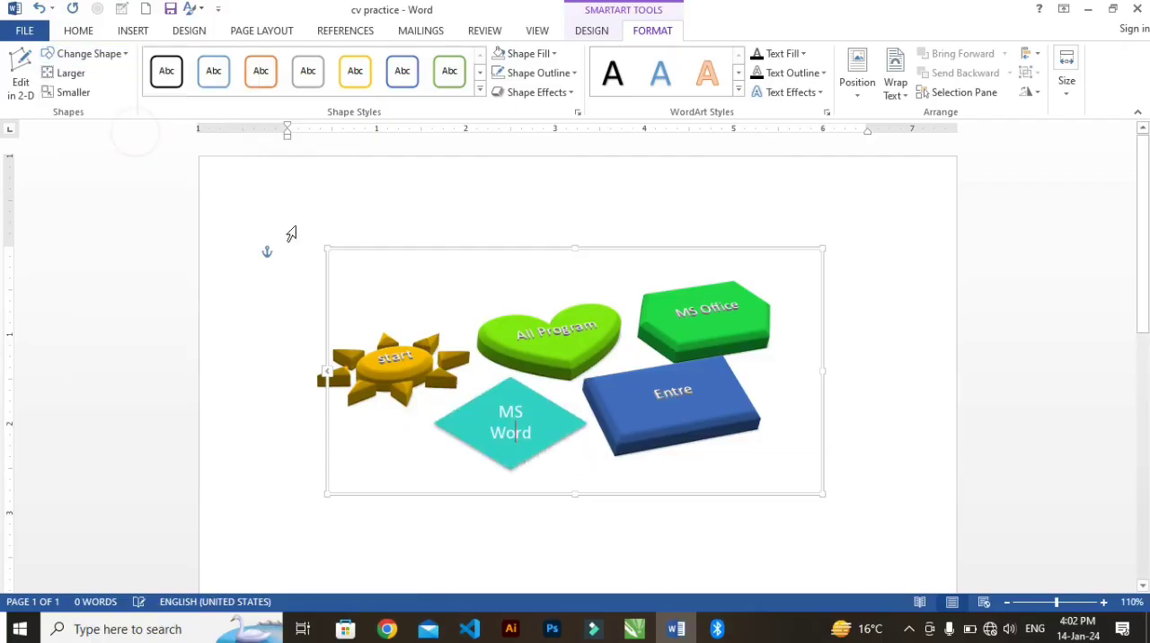
pyautogui.click(434, 268)
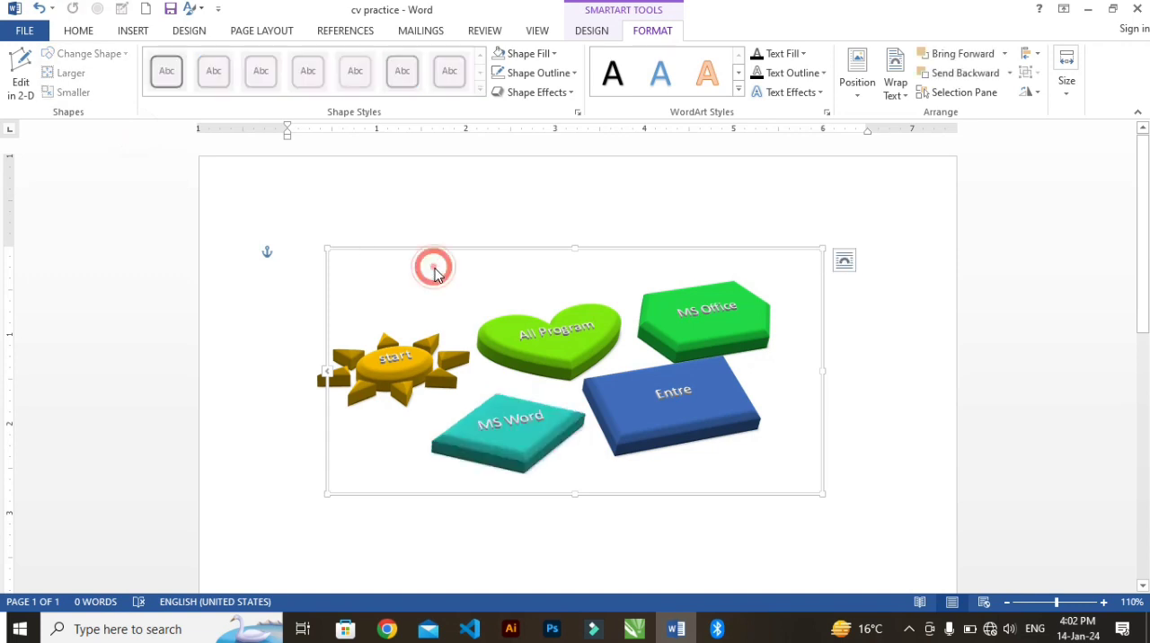
# Step: Enlarge the sun-shaped start block several increments with the Larger command
pyautogui.click(705, 395)
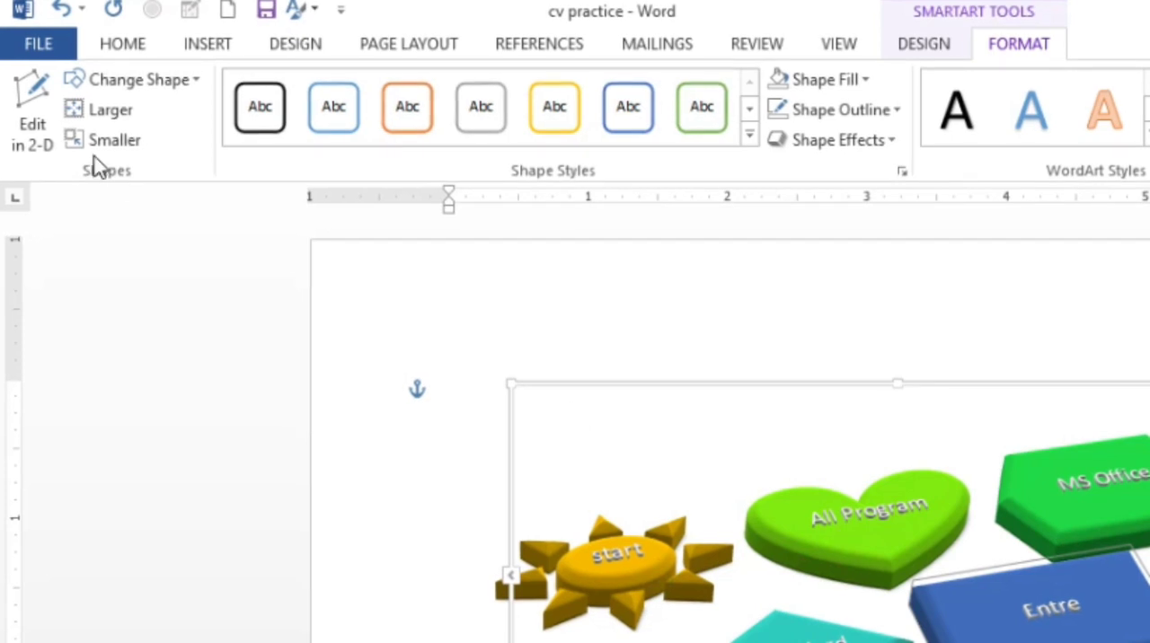
pyautogui.click(589, 545)
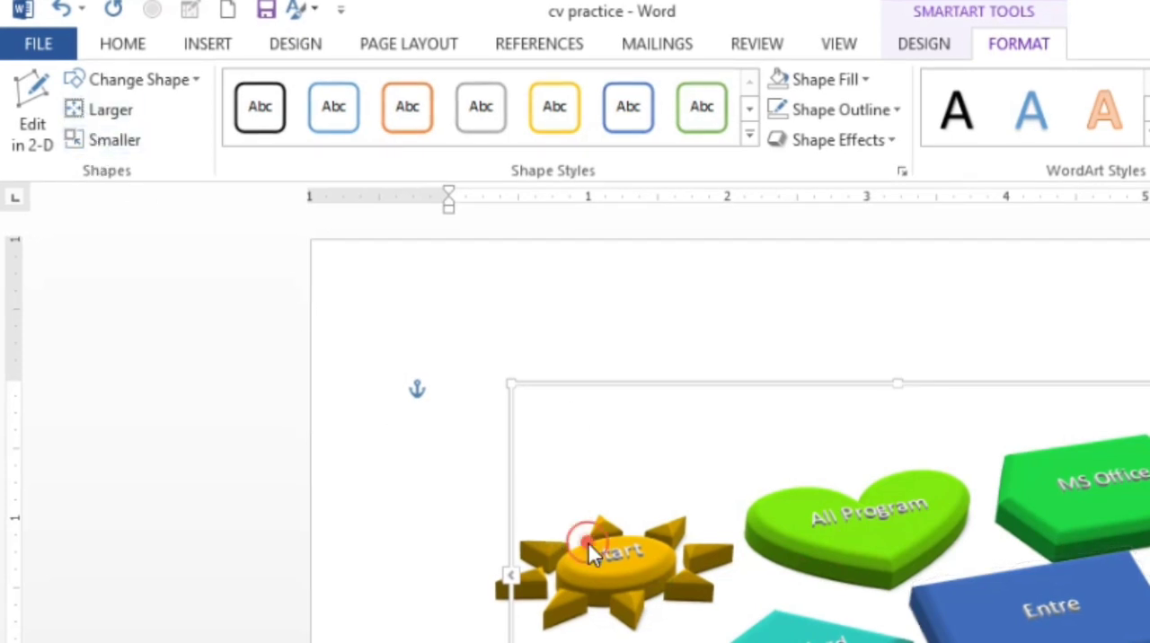
pyautogui.click(590, 568)
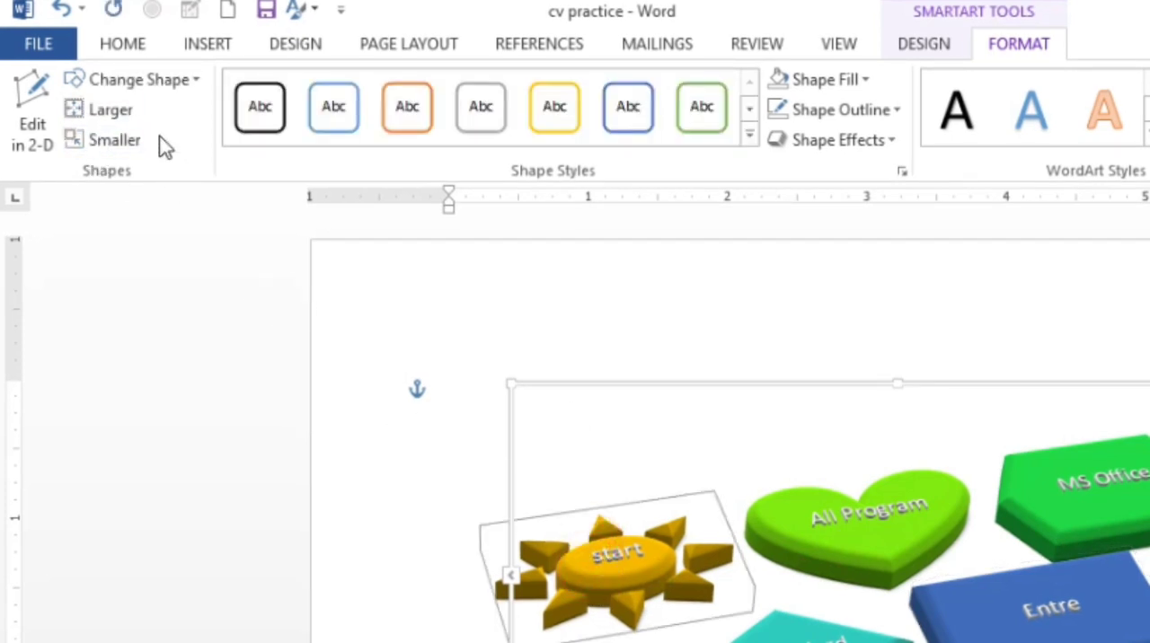
pyautogui.click(103, 109)
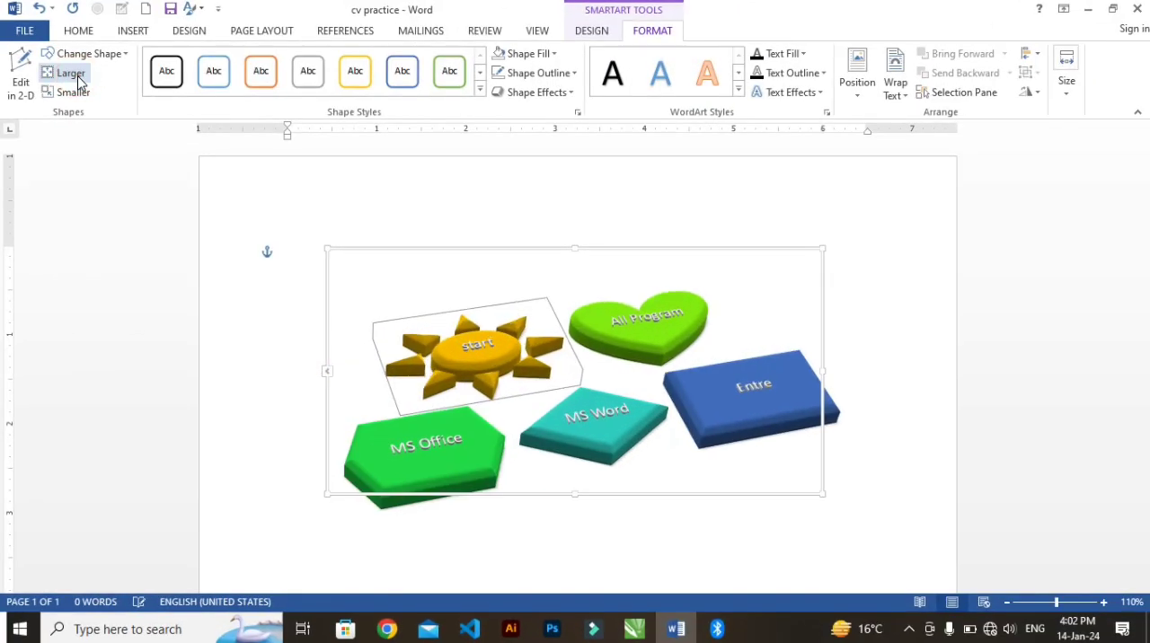
pyautogui.click(78, 82)
pyautogui.click(78, 82)
pyautogui.click(78, 81)
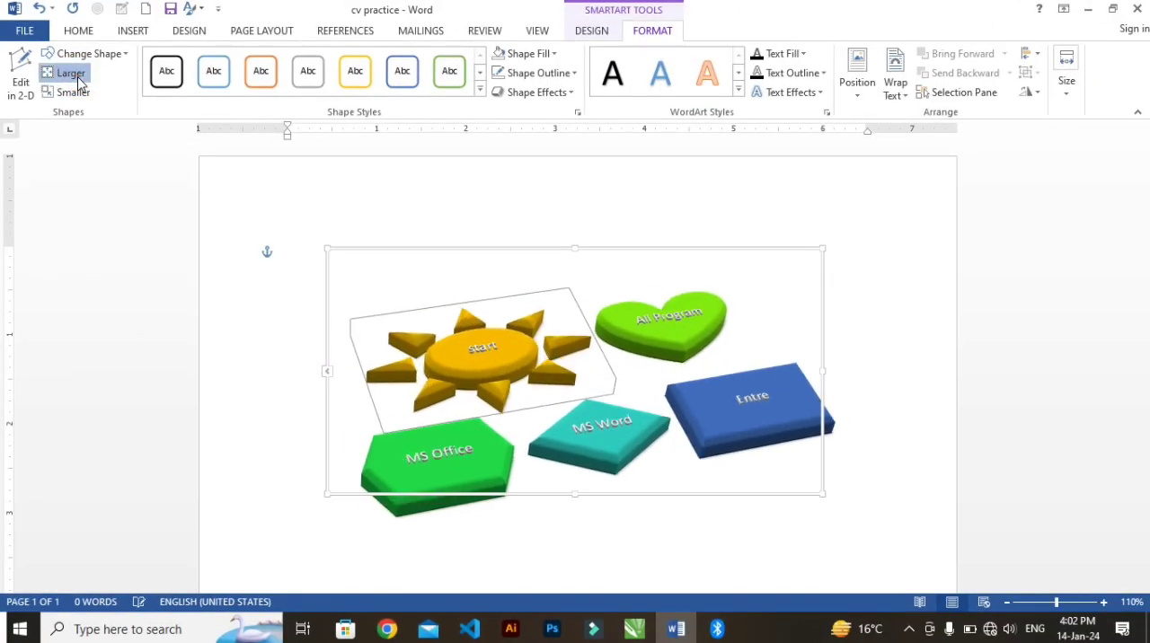
pyautogui.click(78, 82)
# Step: Shrink the sun-shaped start block by several increments with the Smaller command
pyautogui.click(73, 94)
pyautogui.click(73, 94)
pyautogui.click(72, 93)
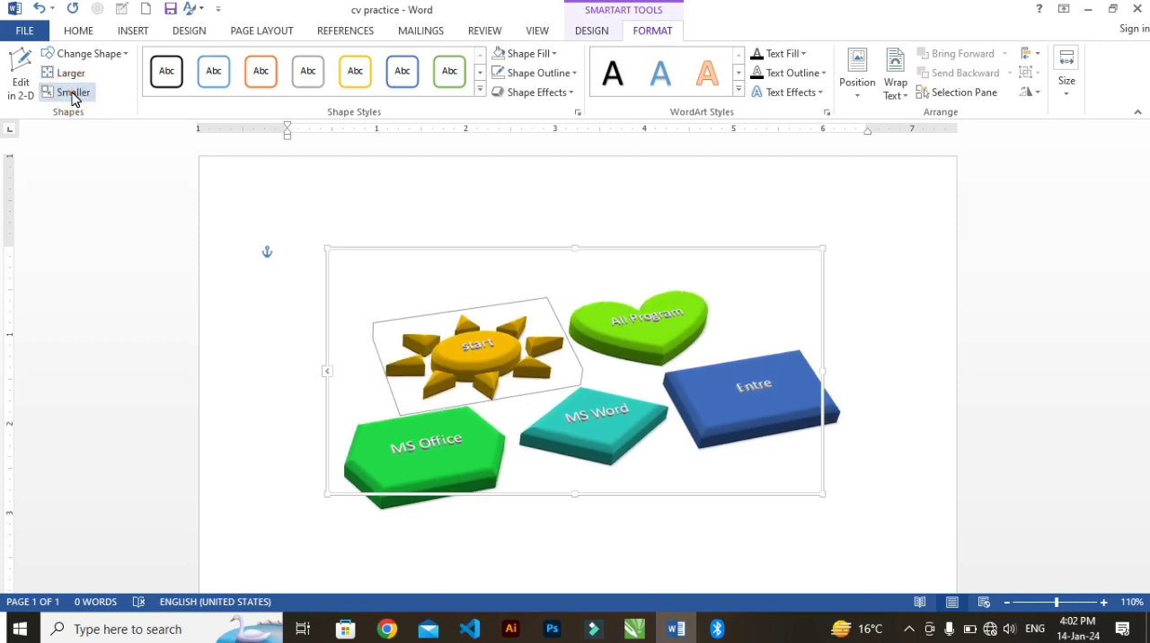
pyautogui.click(73, 94)
# Step: Make the Entre block and the MS Office hexagon one increment smaller each
pyautogui.click(719, 394)
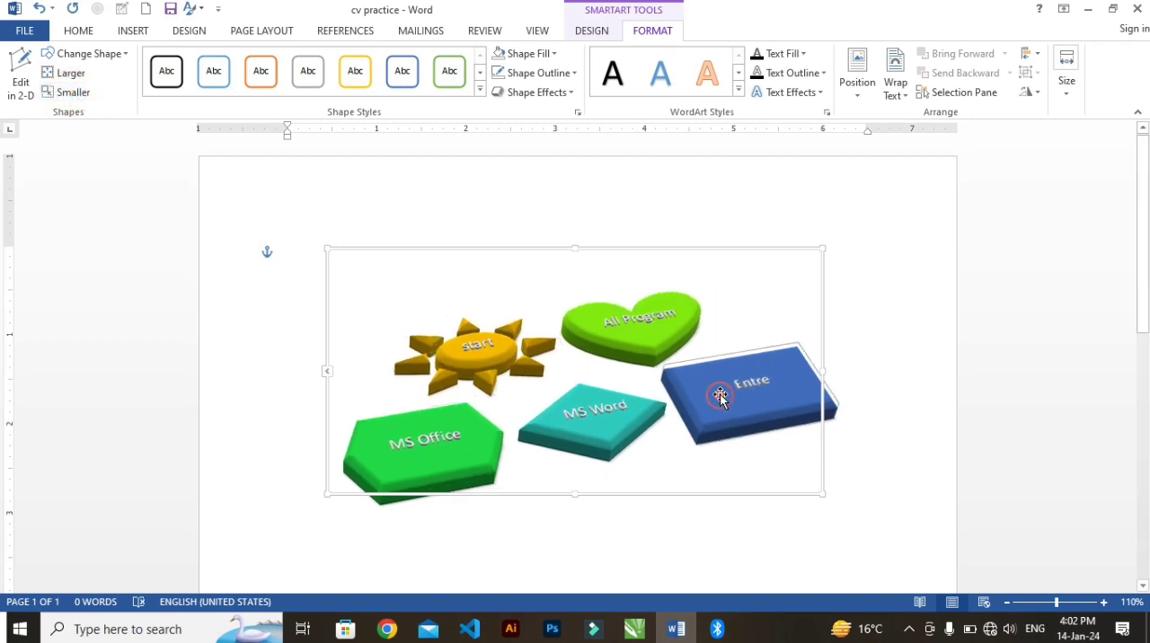
pyautogui.click(59, 93)
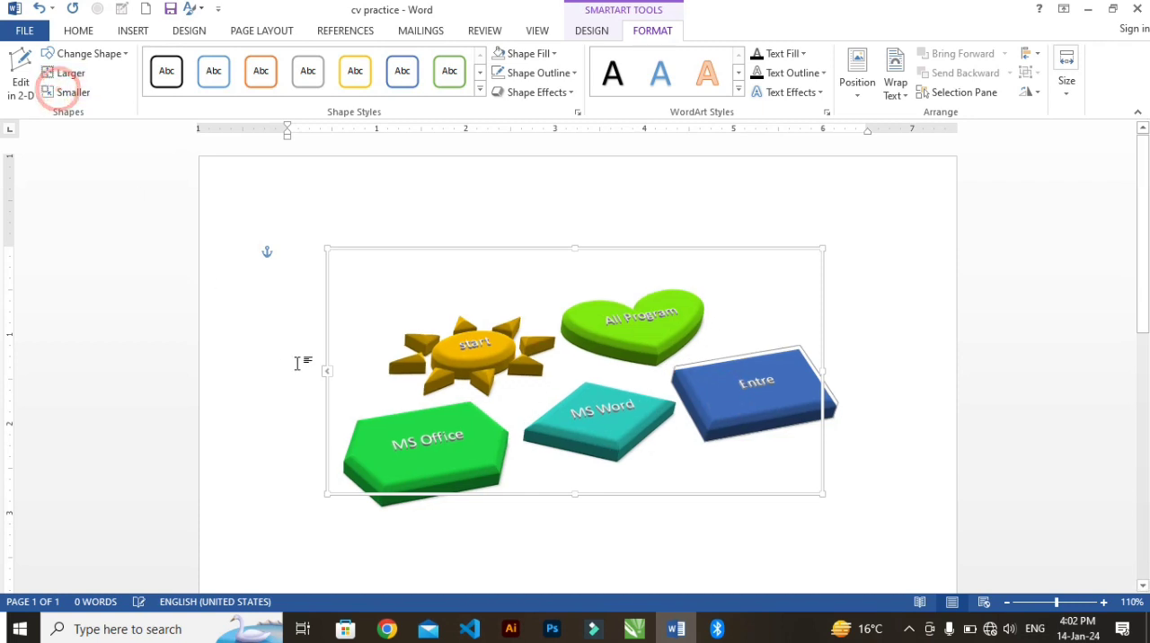
pyautogui.click(406, 445)
pyautogui.click(64, 92)
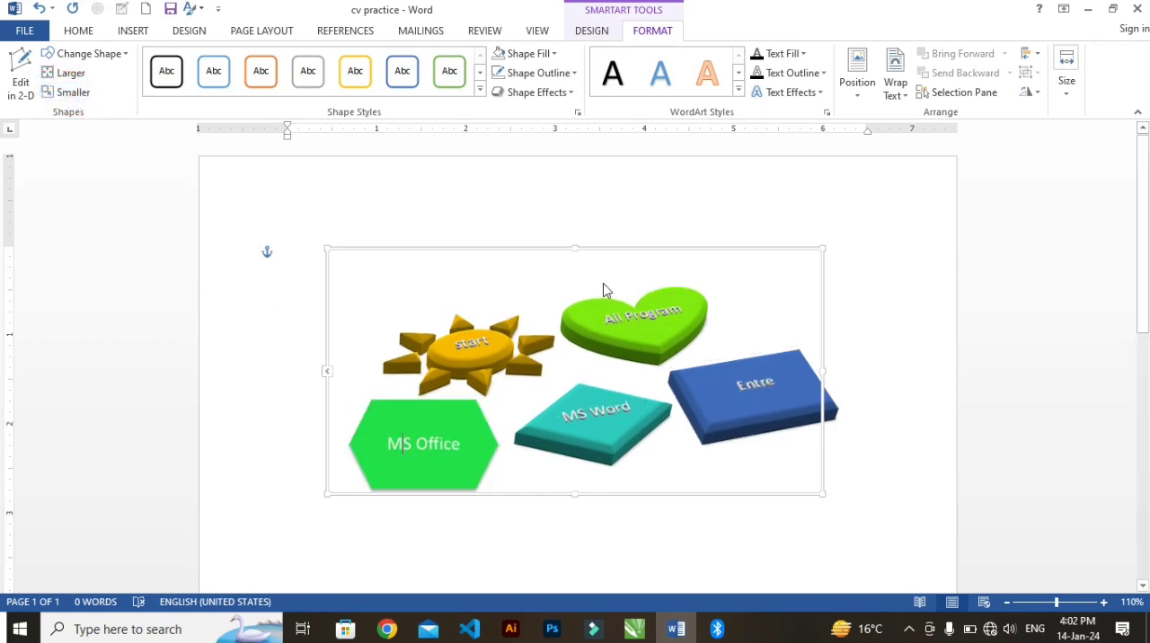
pyautogui.click(678, 219)
# Step: Enlarge the SmartArt frame to about 6.5 by 4.3 inches and move it up and left so it starts at the left page margin
pyautogui.click(759, 418)
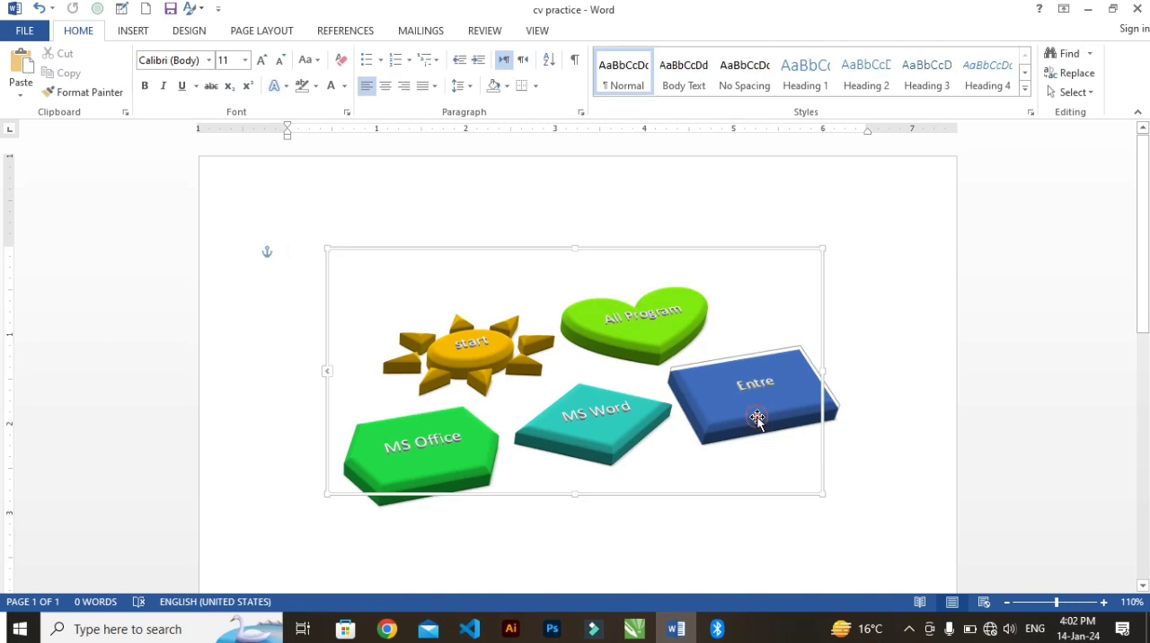
pyautogui.moveTo(825, 497); pyautogui.dragTo(911, 593)
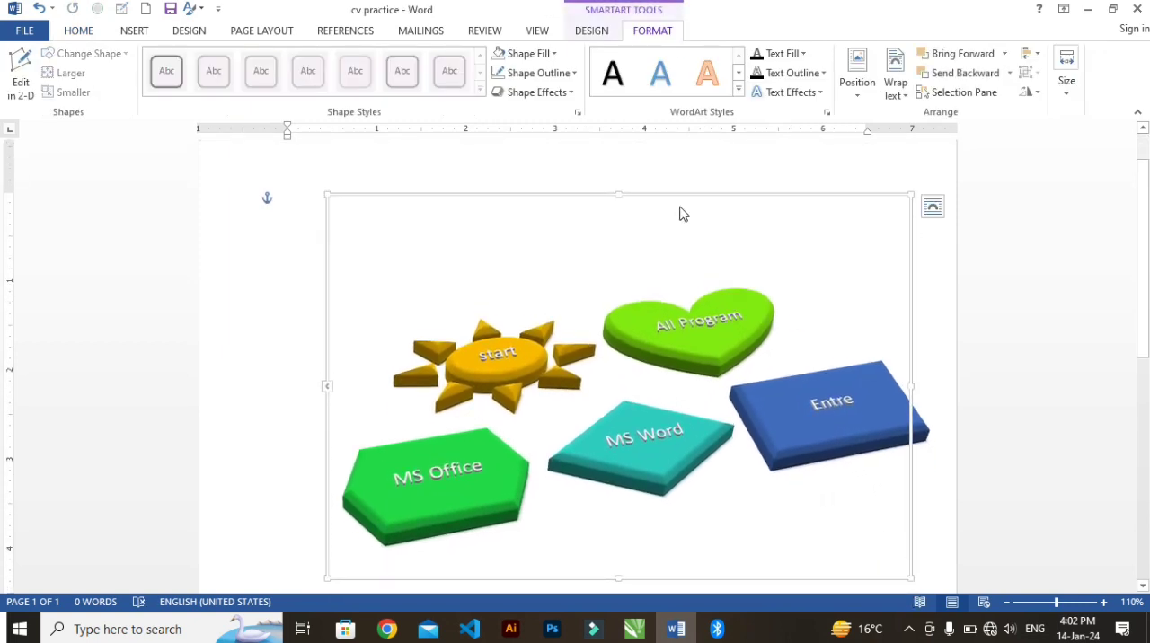
pyautogui.moveTo(680, 200); pyautogui.dragTo(639, 194)
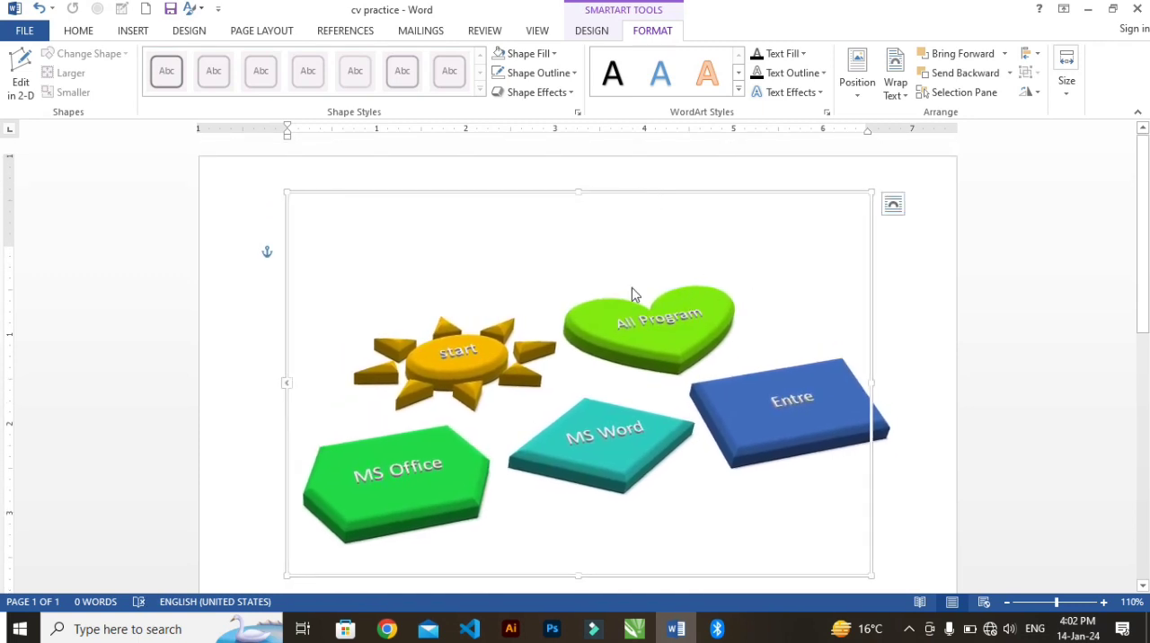
# Step: Apply the black-filled shape style with a white outline to the MS Office hexagon
pyautogui.click(413, 488)
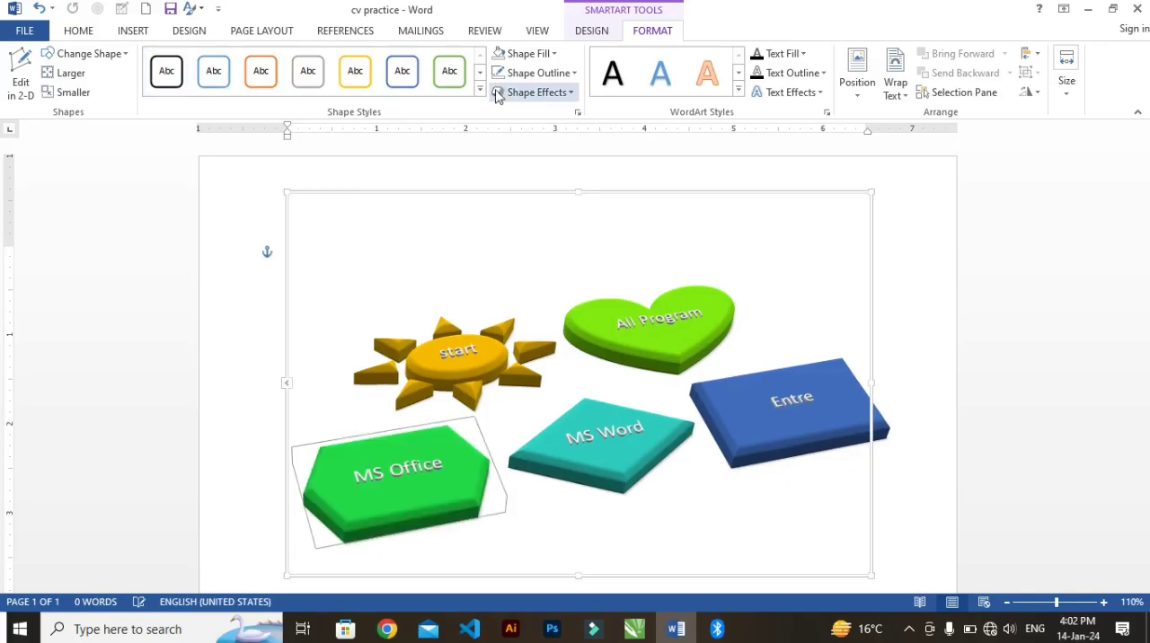
pyautogui.click(542, 103)
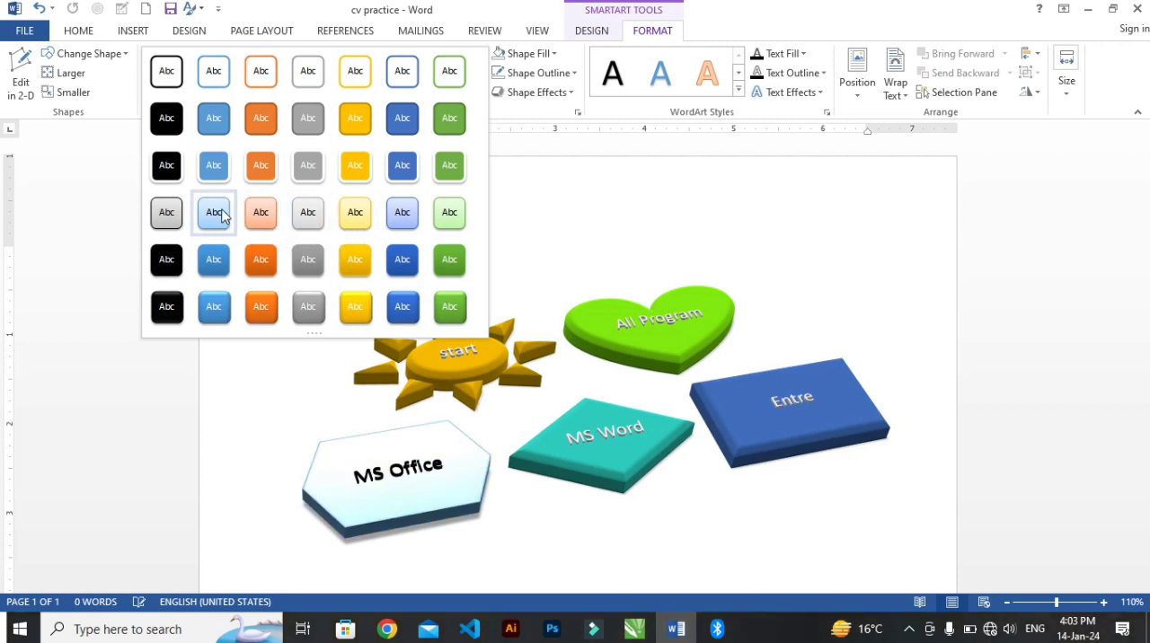
pyautogui.click(173, 185)
# Step: Fill the MS Word diamond with a light aqua-green from the standard palette of additional fill colors
pyautogui.click(599, 436)
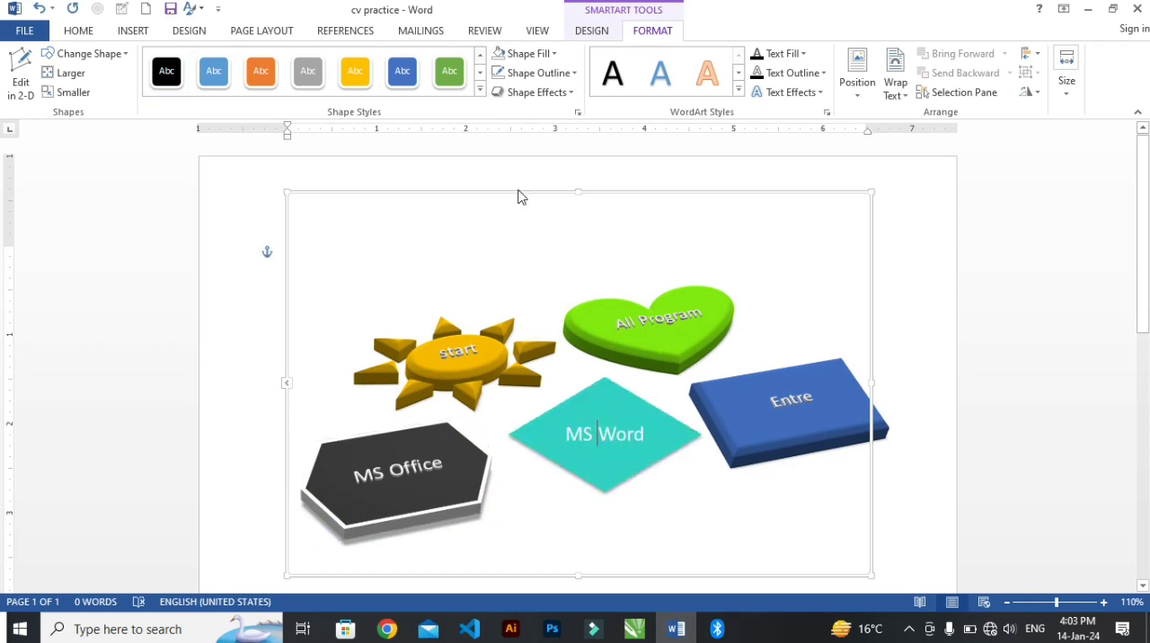
pyautogui.click(517, 53)
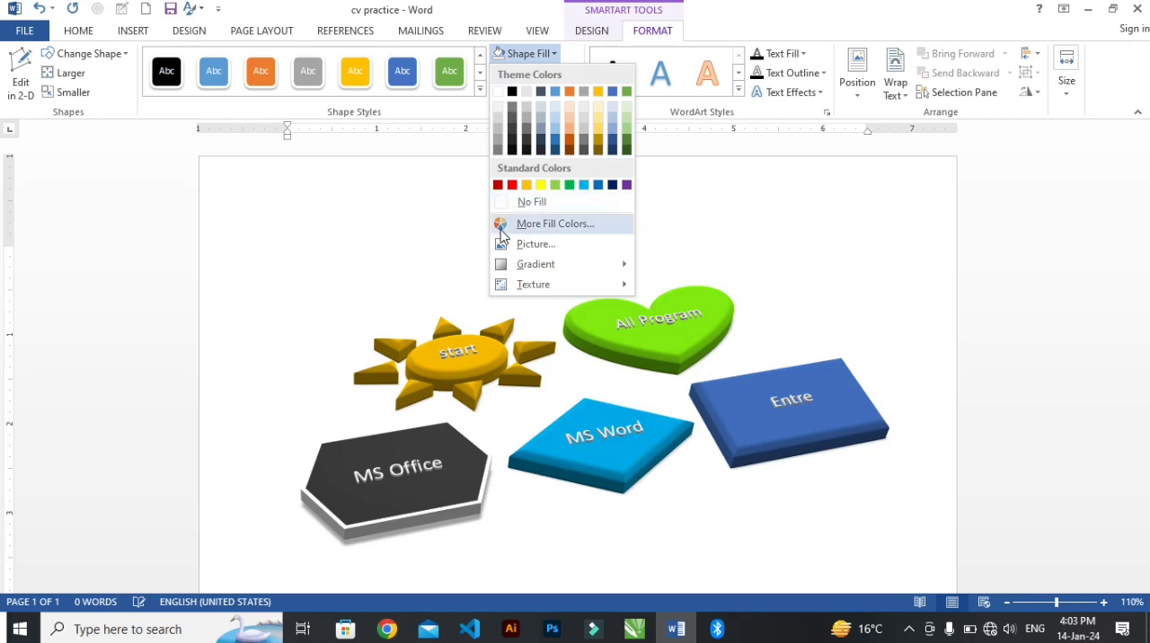
pyautogui.click(530, 225)
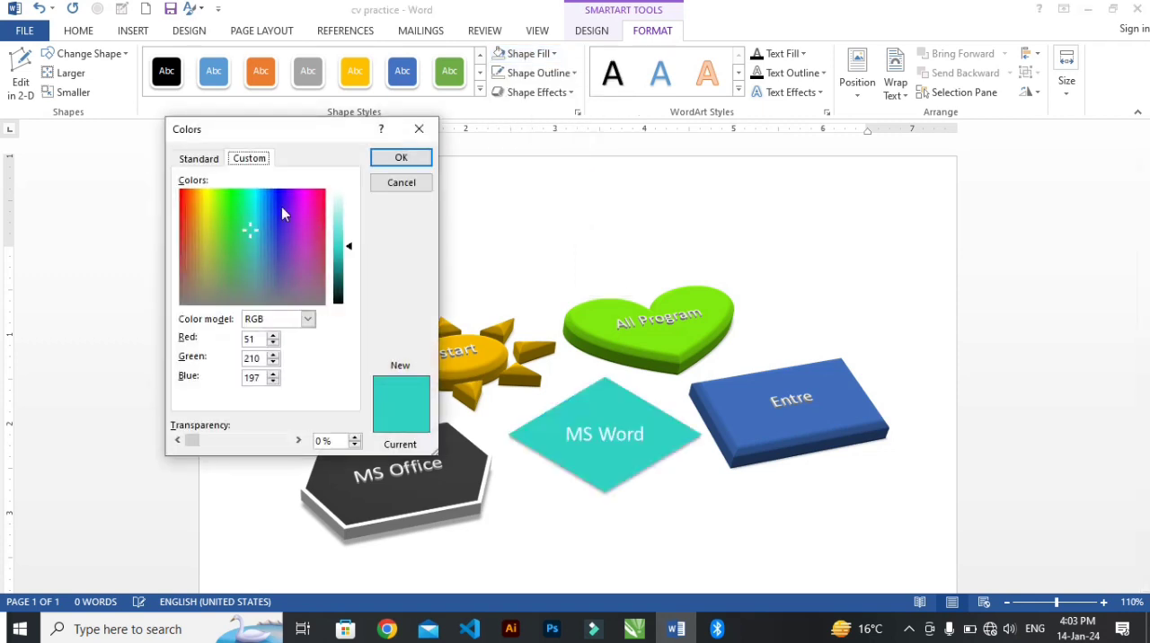
pyautogui.click(202, 159)
pyautogui.click(232, 238)
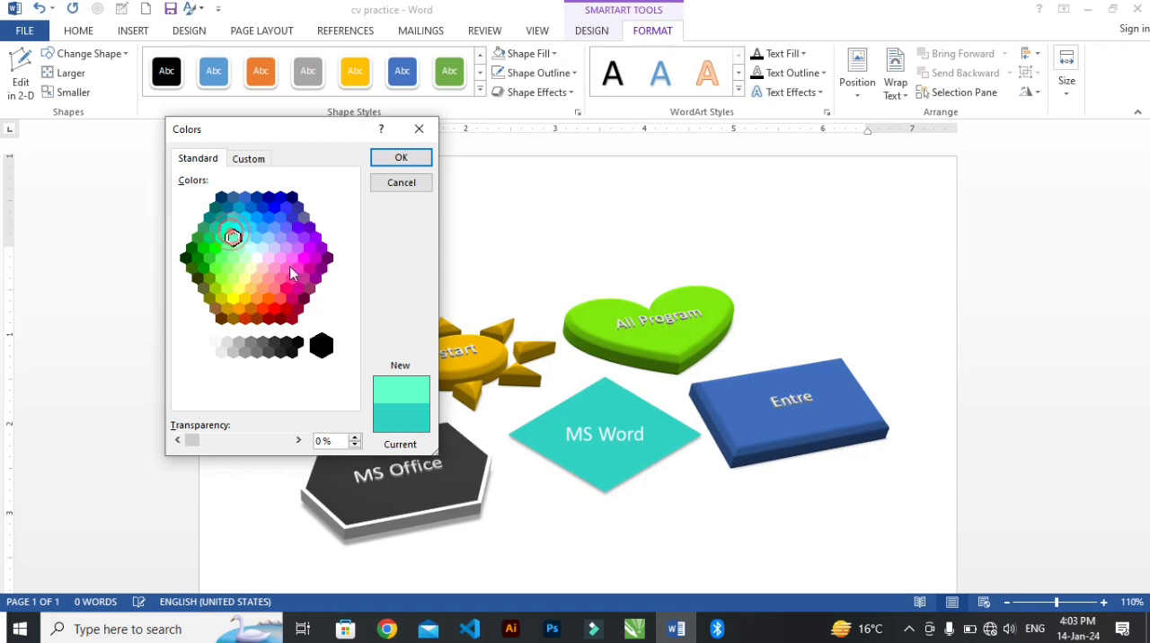
pyautogui.click(396, 160)
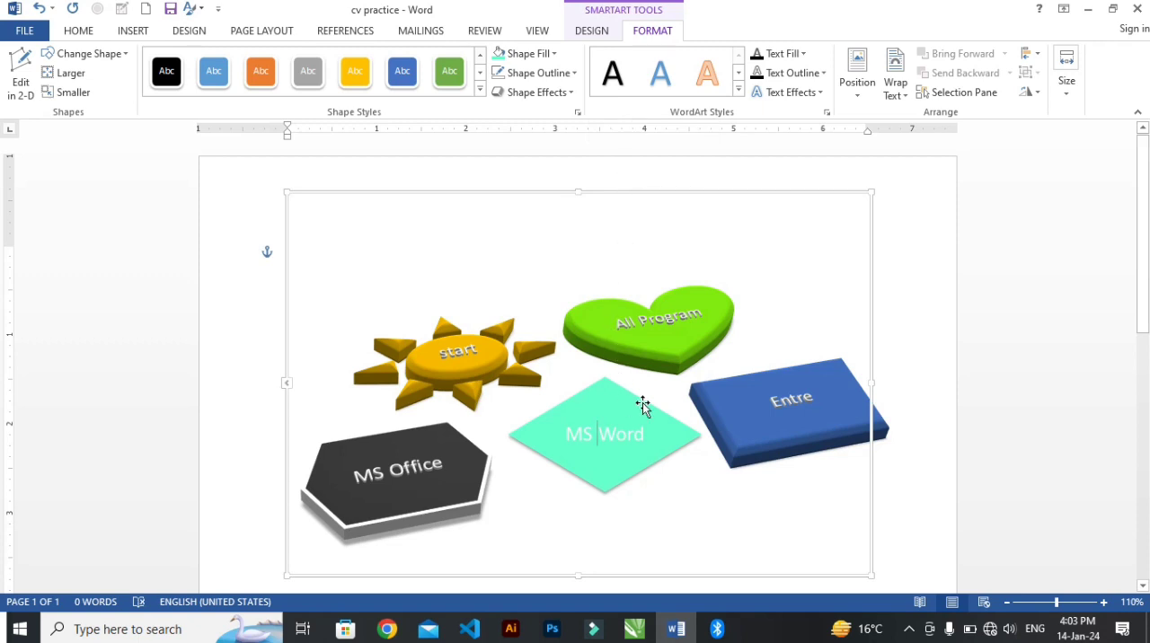
# Step: Select the MS Word text on the diamond and apply the plain black WordArt style
pyautogui.click(645, 435)
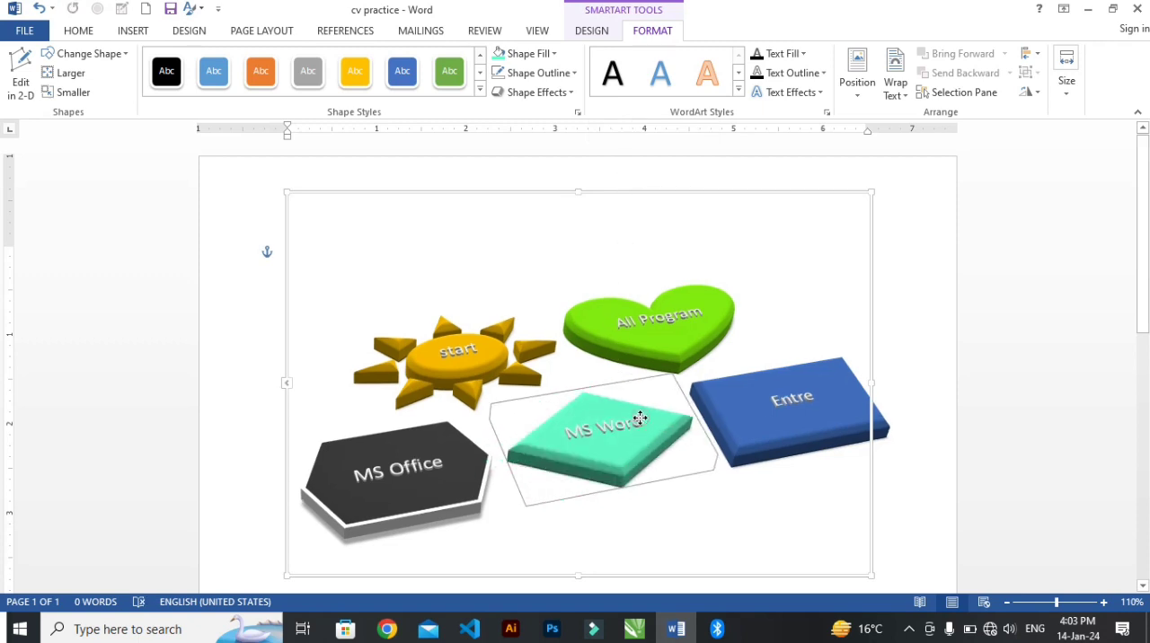
pyautogui.click(634, 426)
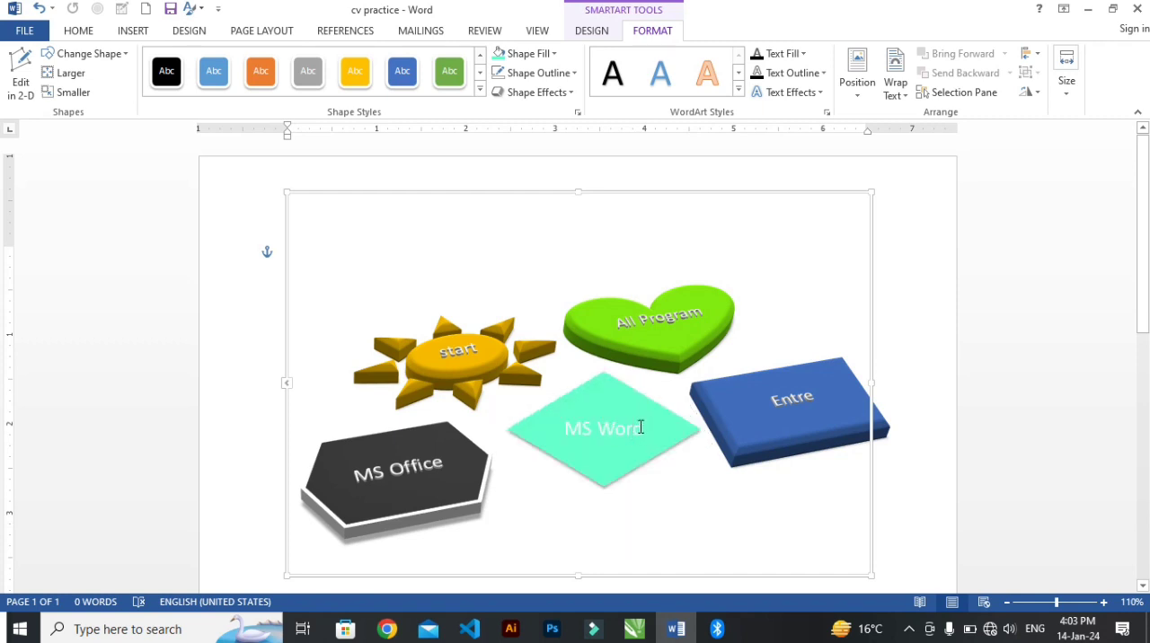
pyautogui.doubleClick(588, 437)
pyautogui.click(595, 429)
pyautogui.doubleClick(572, 430)
pyautogui.moveTo(635, 436); pyautogui.dragTo(661, 434)
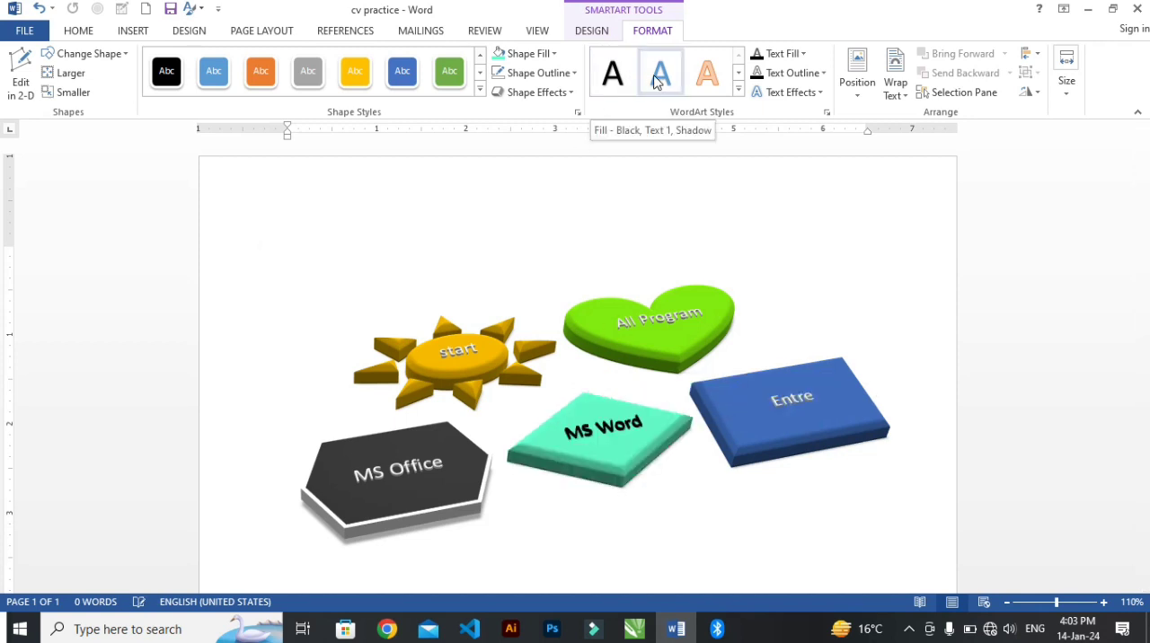
pyautogui.click(735, 88)
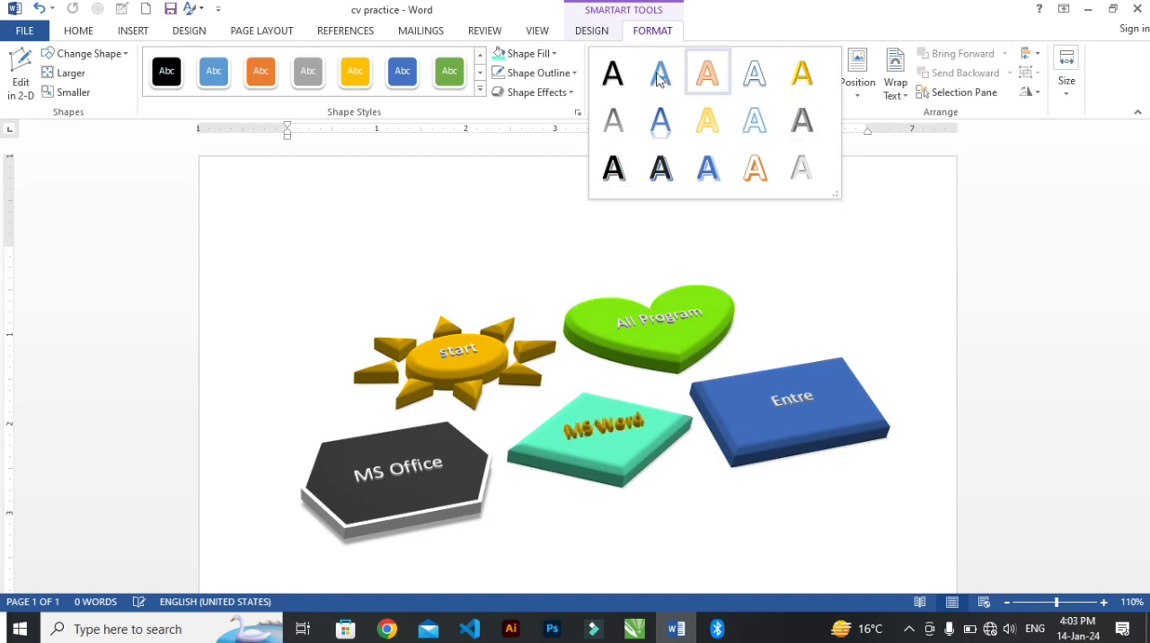
pyautogui.click(613, 73)
pyautogui.click(644, 241)
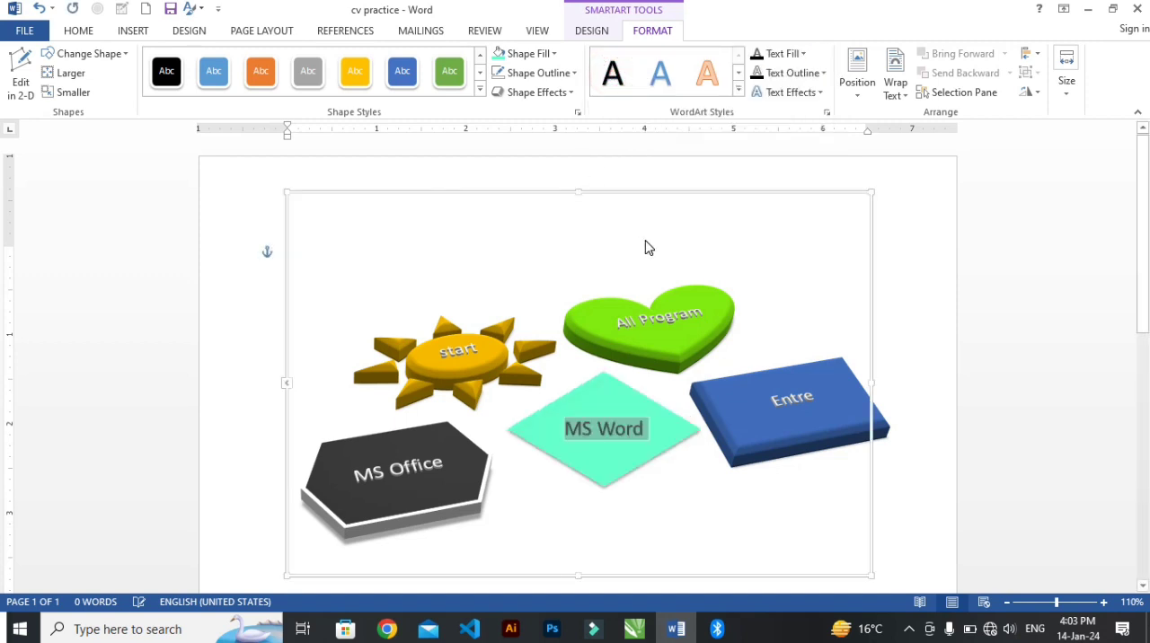
# Step: Apply the plain black WordArt style to the start text on the sun shape
pyautogui.click(462, 352)
pyautogui.moveTo(444, 354); pyautogui.dragTo(473, 354)
pyautogui.click(618, 83)
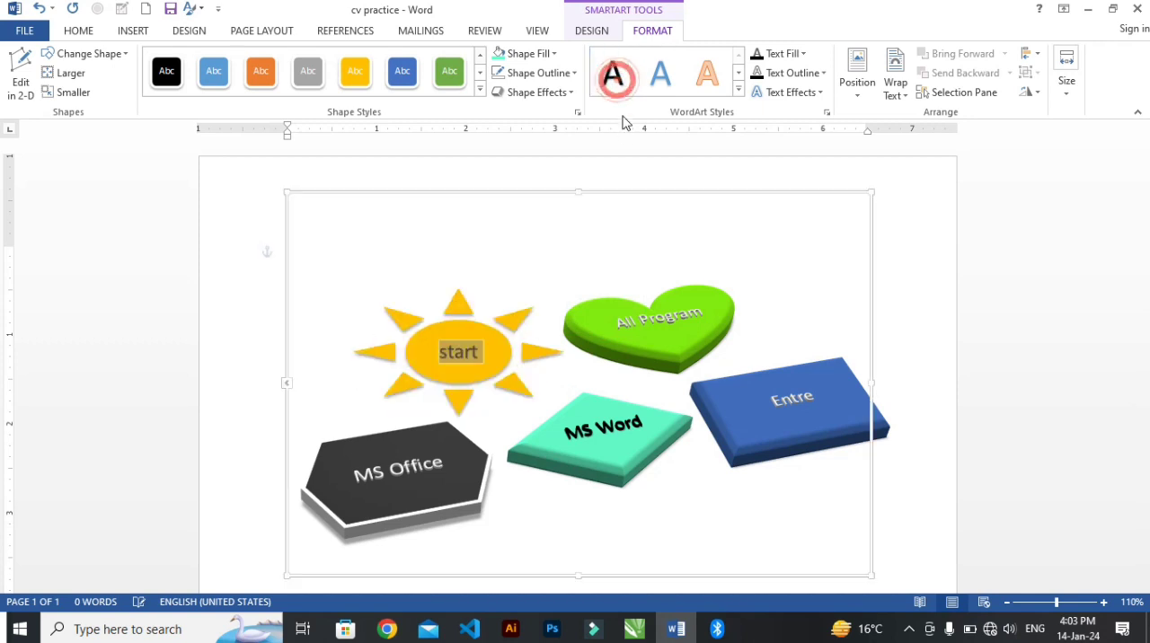
# Step: Apply the plain black WordArt style to the Entre text on the rectangle and the All Program text on the heart
pyautogui.doubleClick(793, 401)
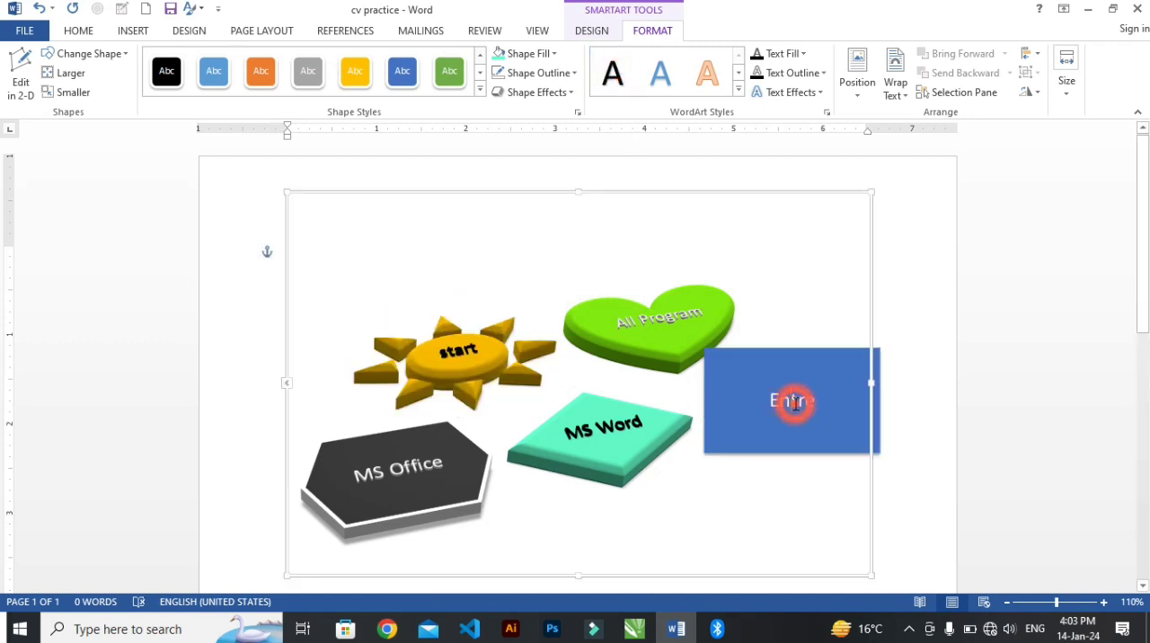
pyautogui.click(613, 72)
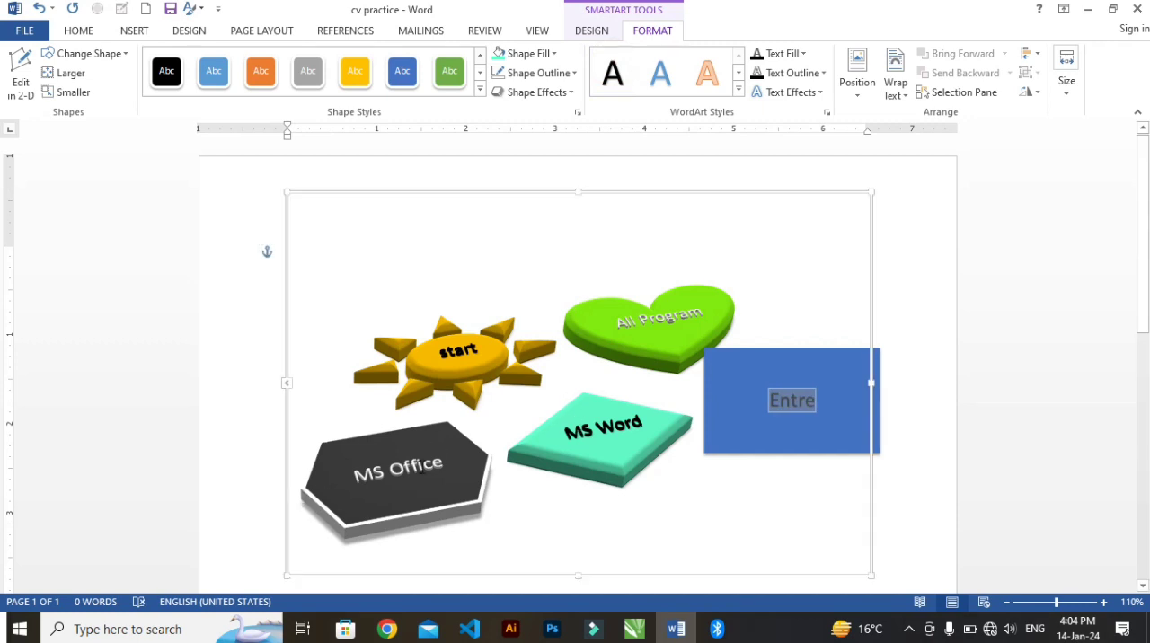
pyautogui.click(422, 468)
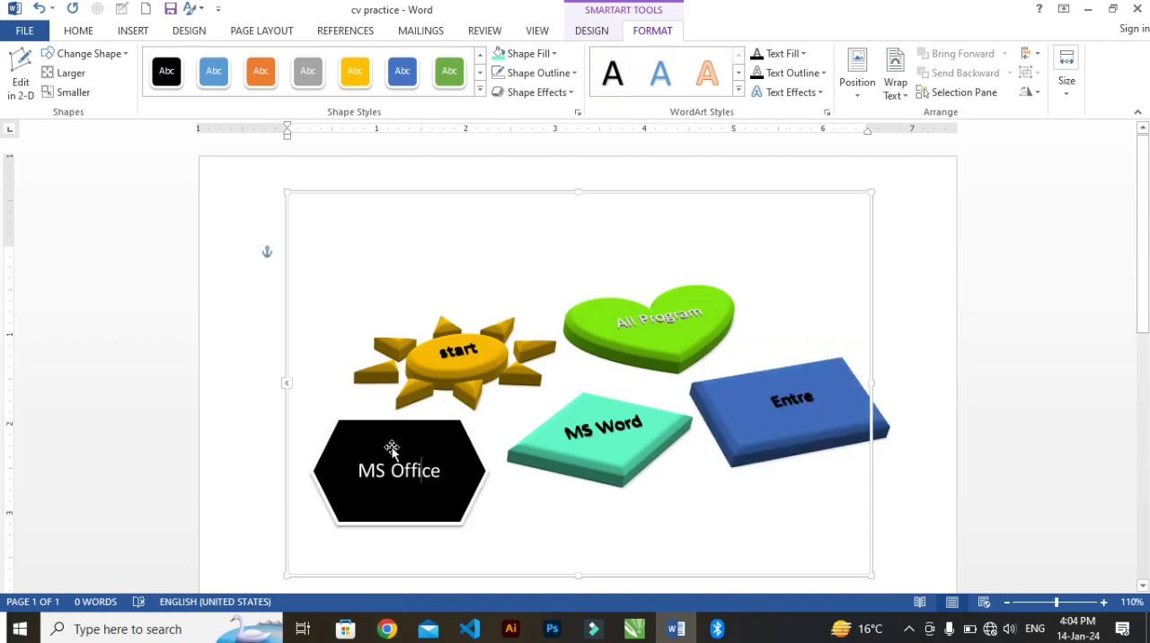
pyautogui.click(676, 320)
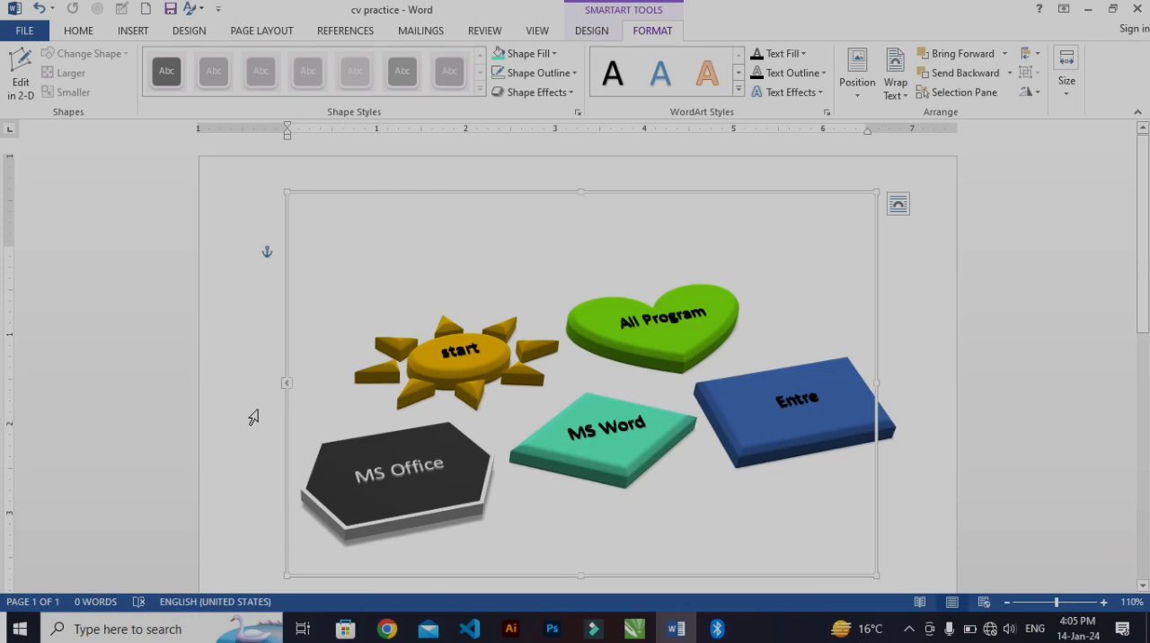
pyautogui.click(525, 53)
pyautogui.click(845, 293)
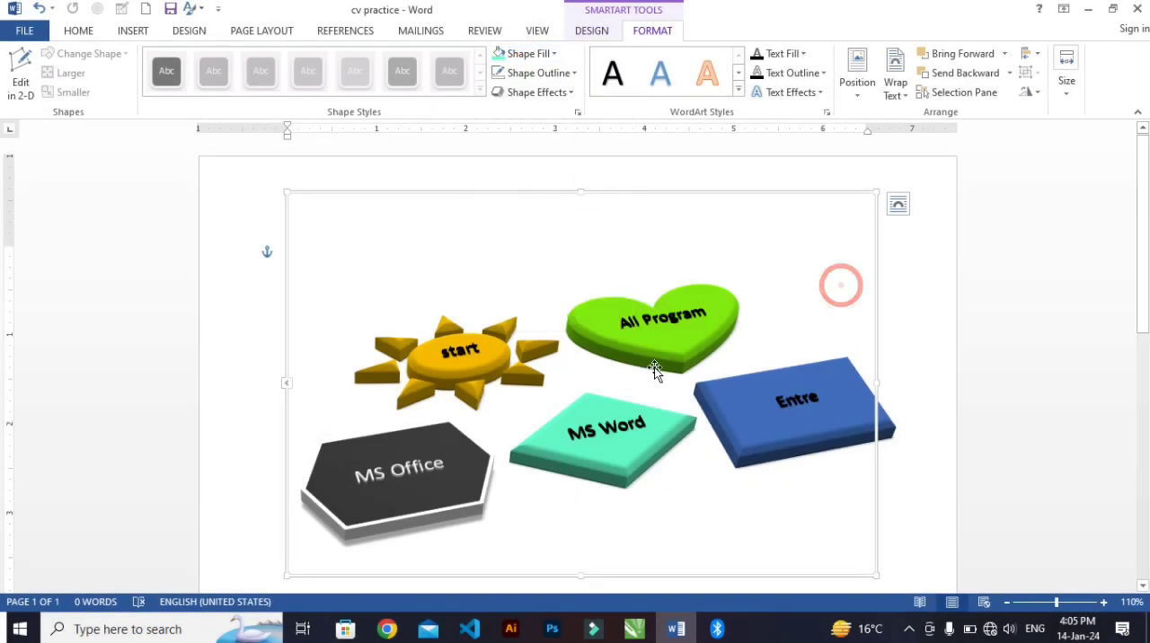
pyautogui.click(450, 376)
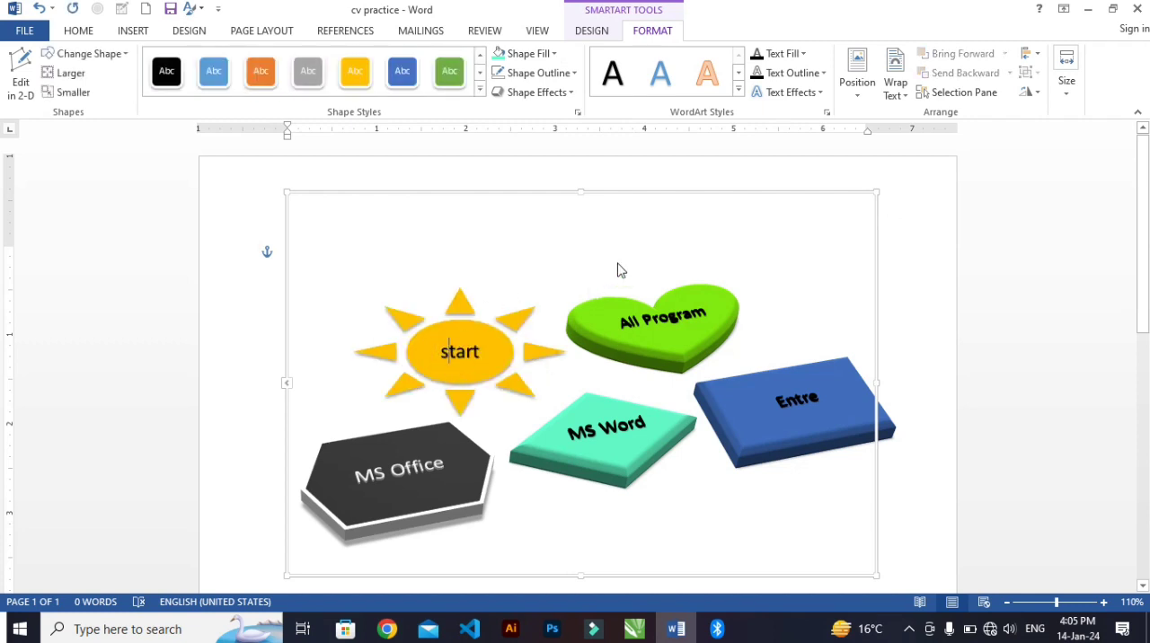
# Step: Select the whole SmartArt graphic and fill its background with the standard red color
pyautogui.click(655, 230)
pyautogui.click(665, 192)
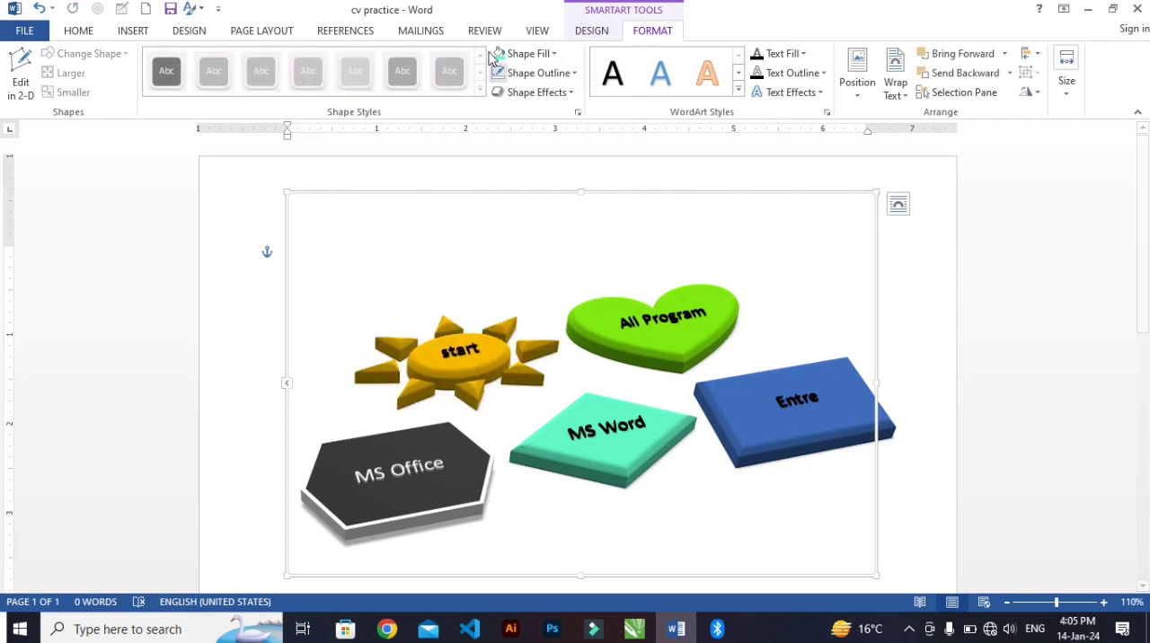
pyautogui.click(527, 54)
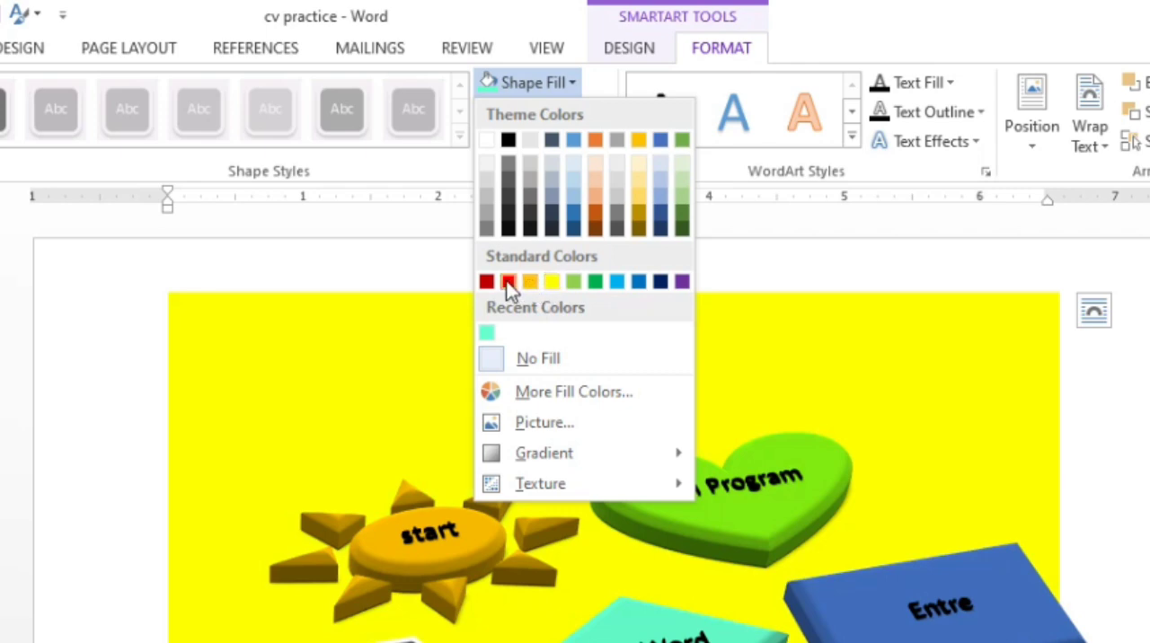
pyautogui.click(508, 282)
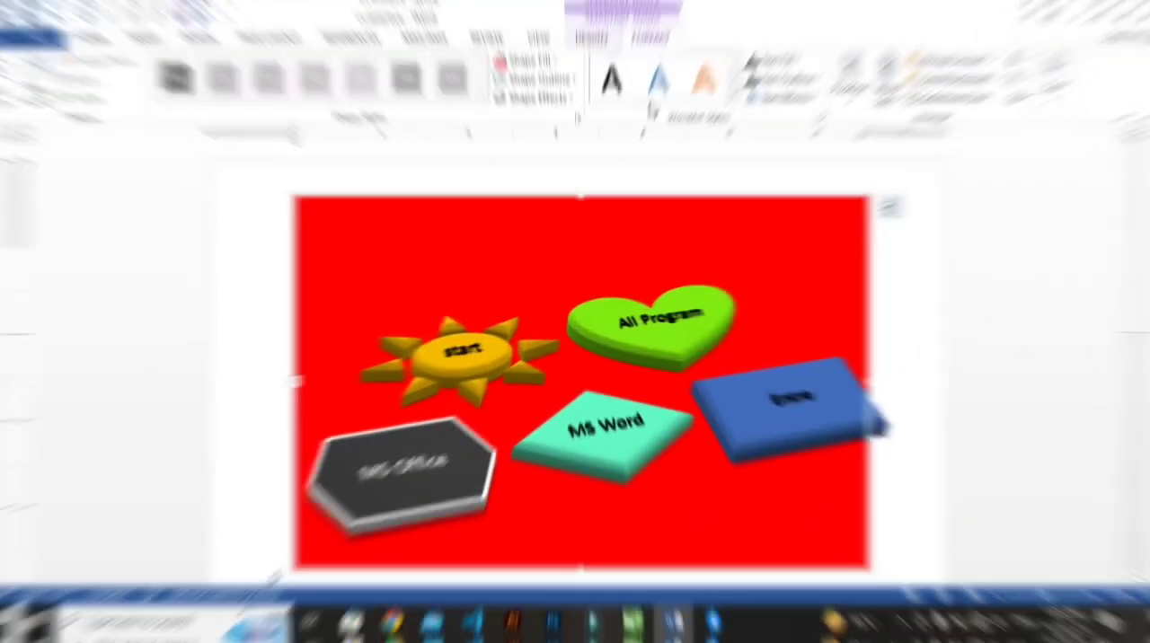
# Step: Outline the SmartArt graphic's frame in standard light blue with a 6 pt line weight
pyautogui.click(525, 73)
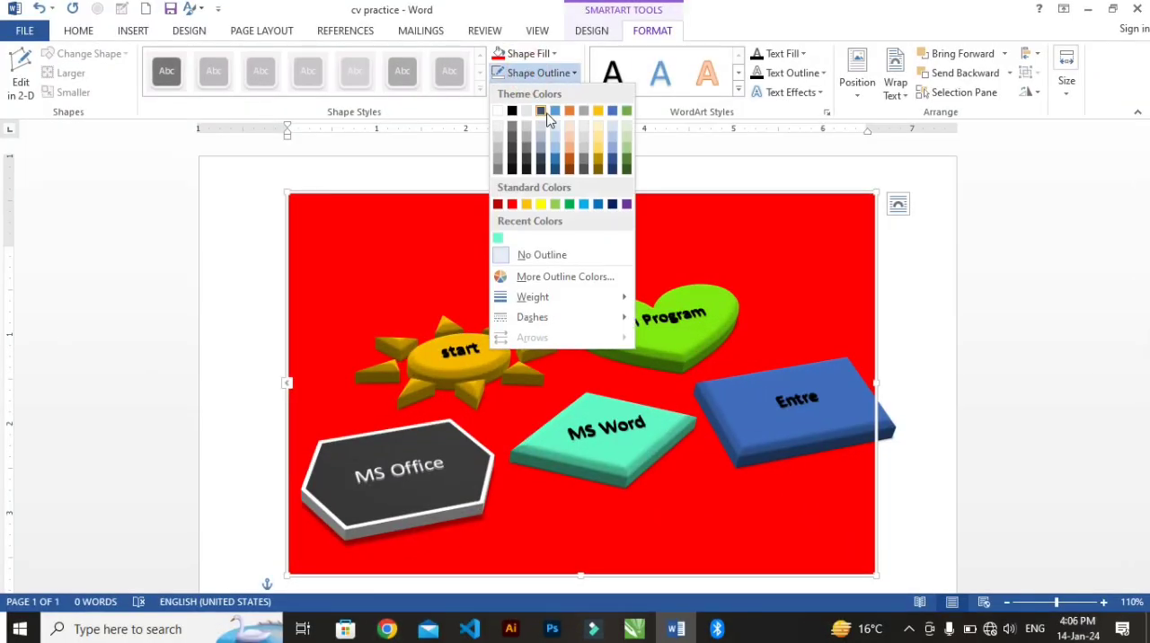
pyautogui.click(586, 206)
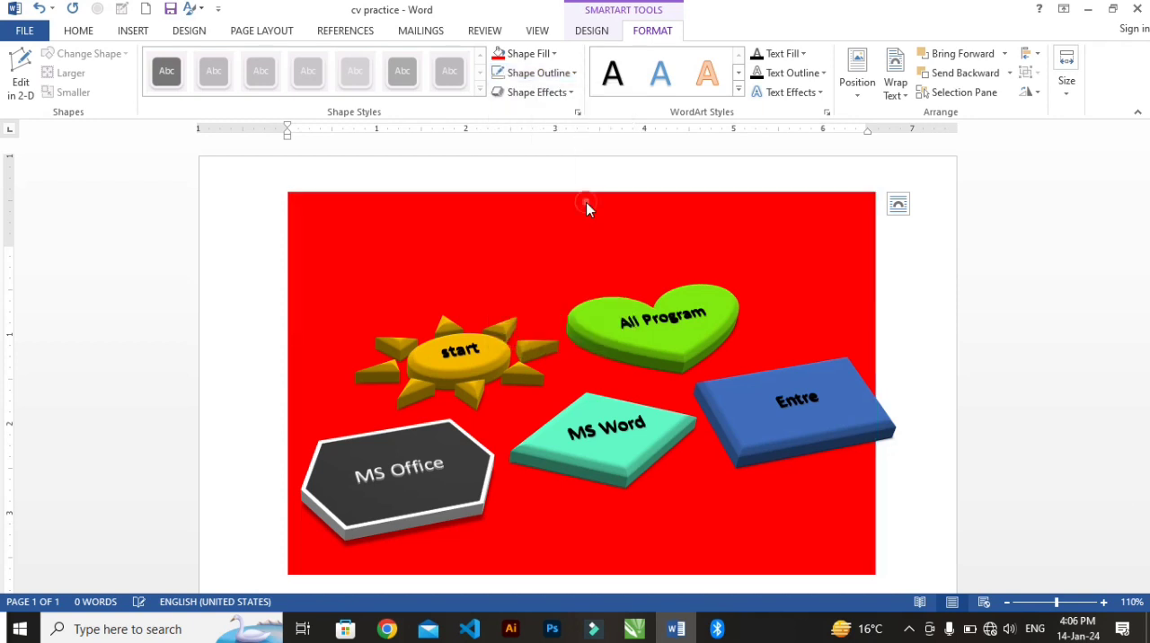
pyautogui.click(533, 76)
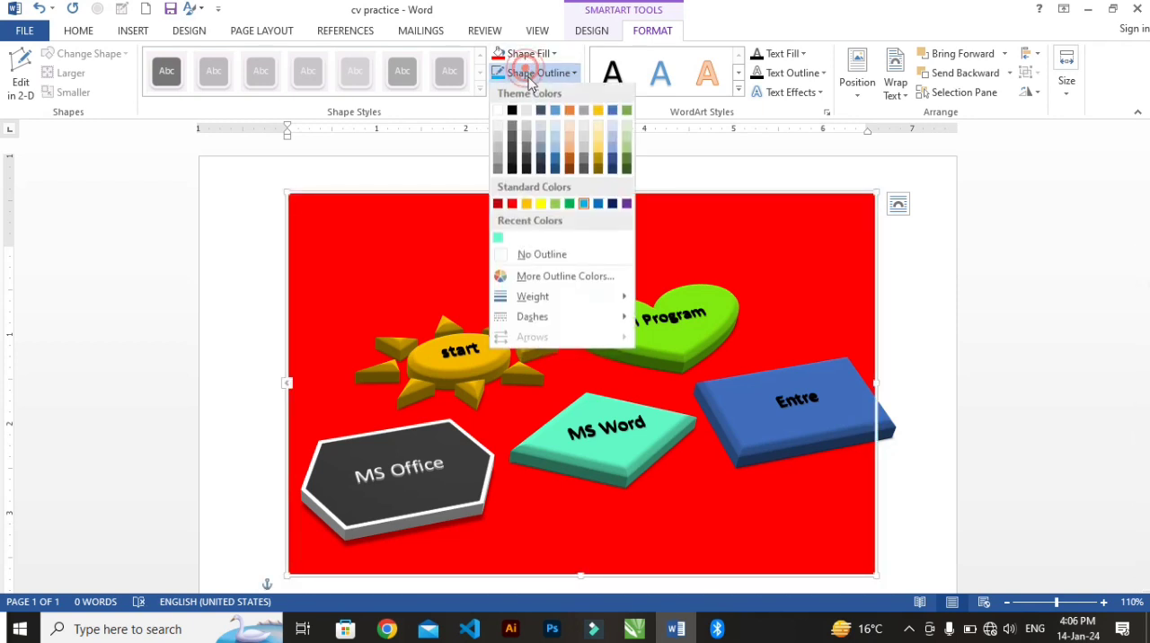
pyautogui.moveTo(611, 305)
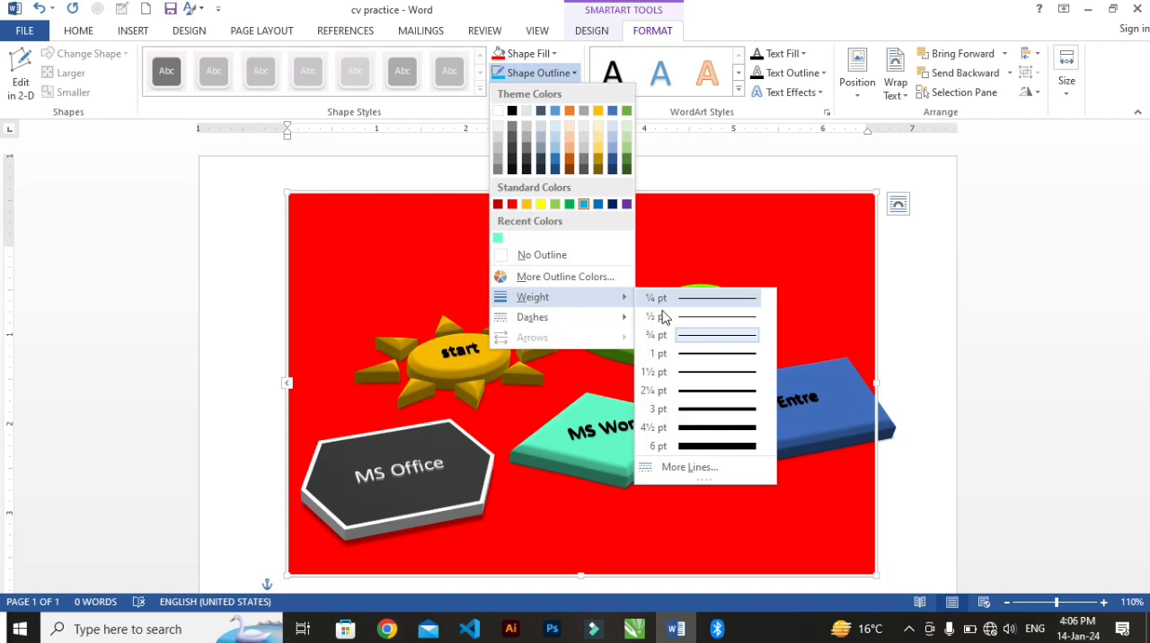
pyautogui.click(701, 442)
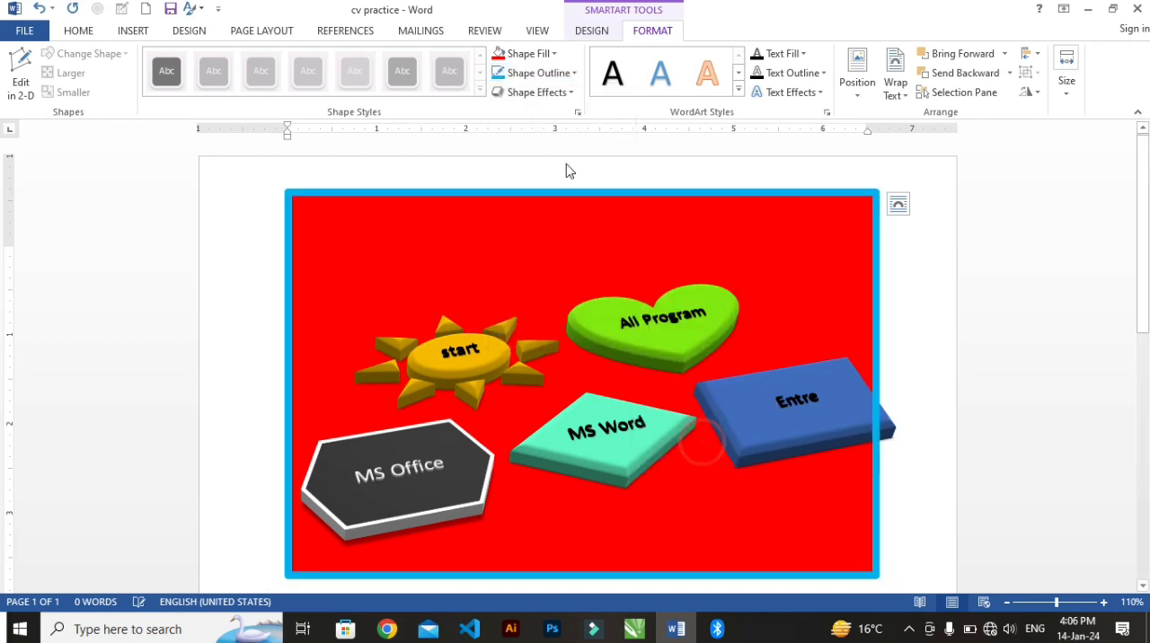
# Step: Choose a dashed line style for the outline of the SmartArt graphic's frame
pyautogui.click(532, 76)
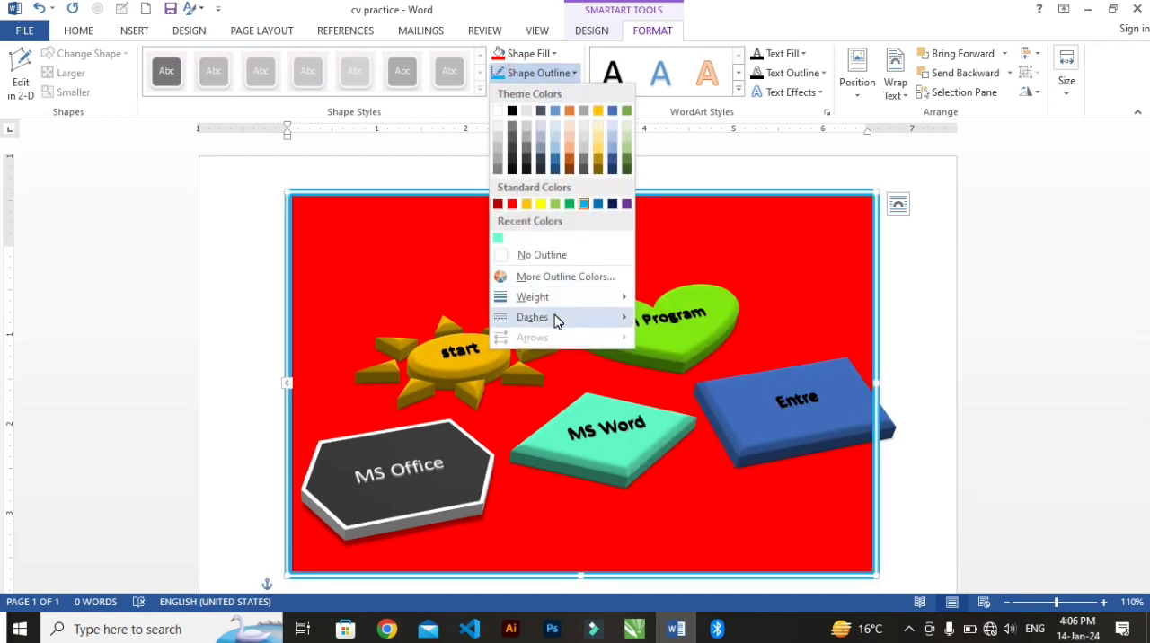
pyautogui.moveTo(557, 317)
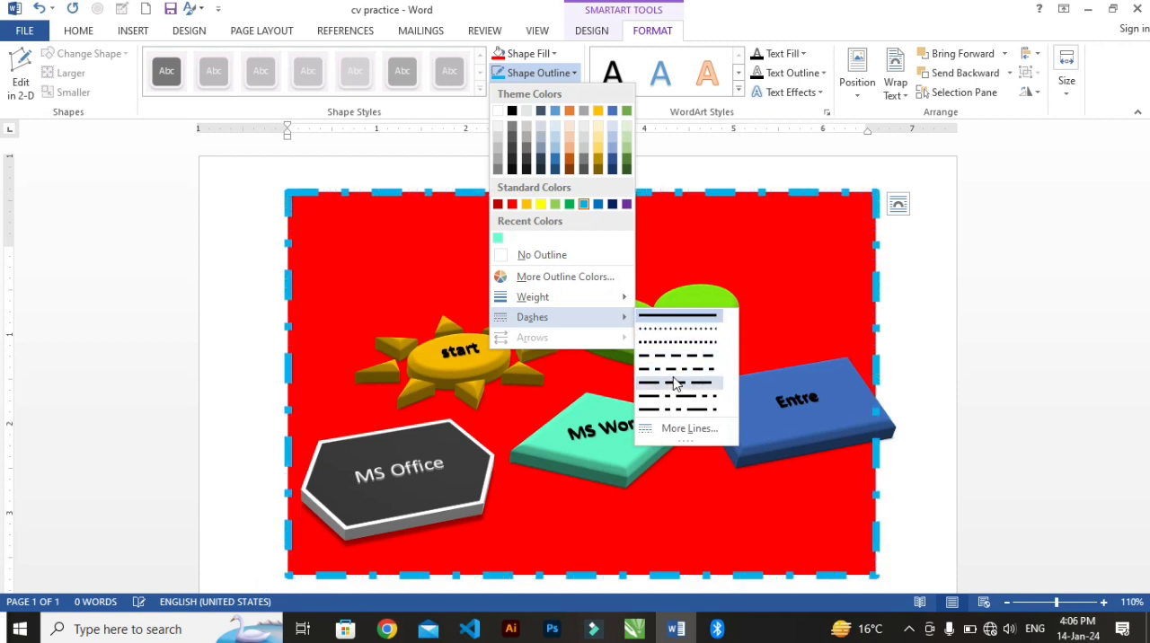